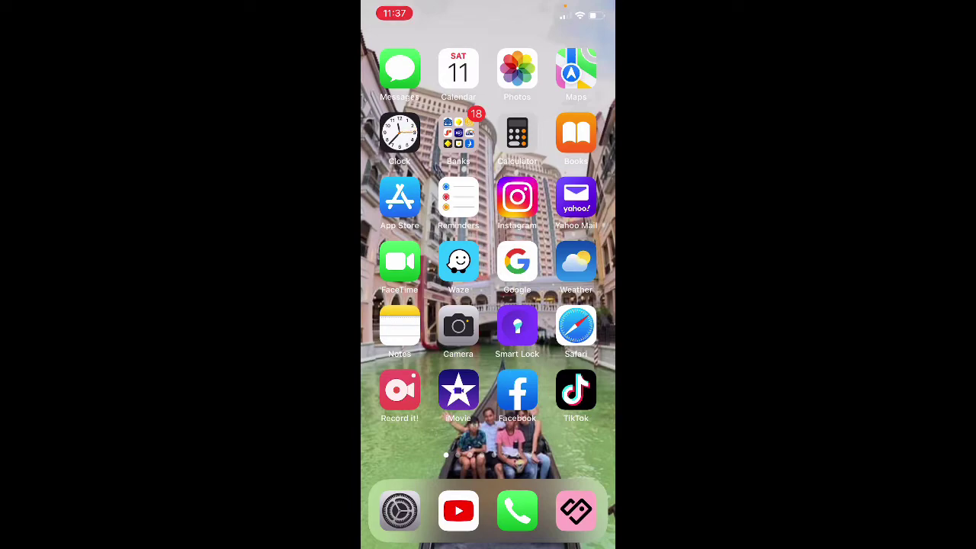
# Step: Page through the home screen to locate the EFEKT app
pyautogui.hscroll(5, 488, 252)
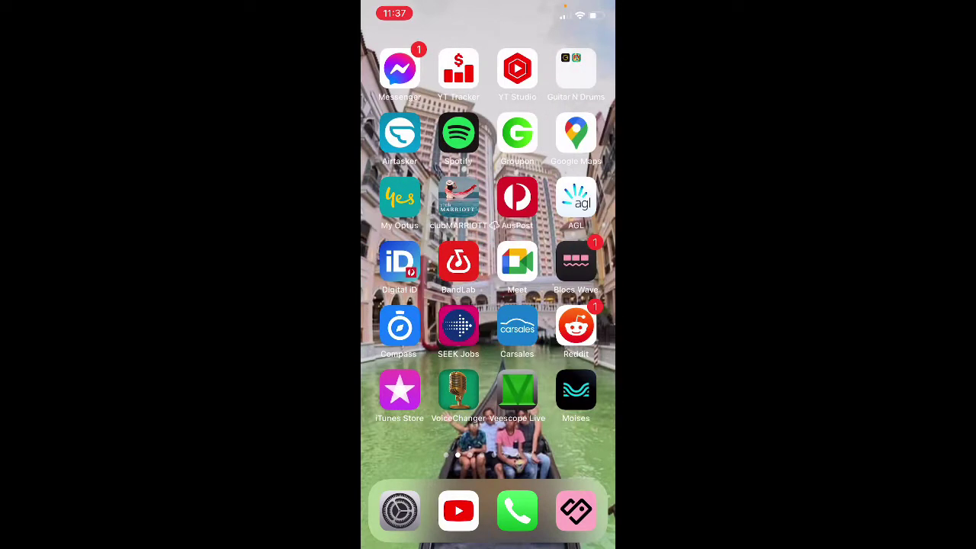
pyautogui.hscroll(5, 488, 251)
pyautogui.hscroll(5, 488, 252)
pyautogui.hscroll(5, 488, 252)
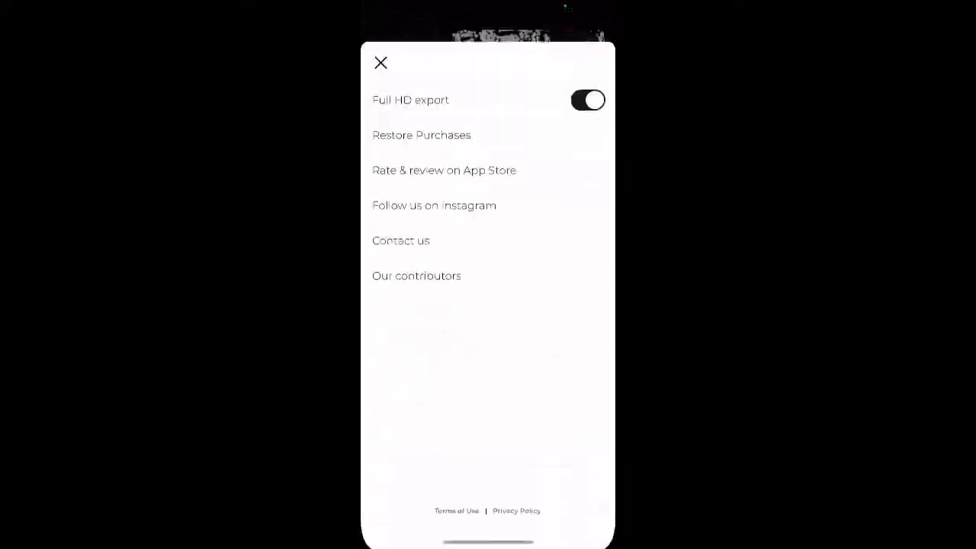
# Step: Close EFEKT's settings, exit the app, and return to the first home screen page
pyautogui.click(380, 63)
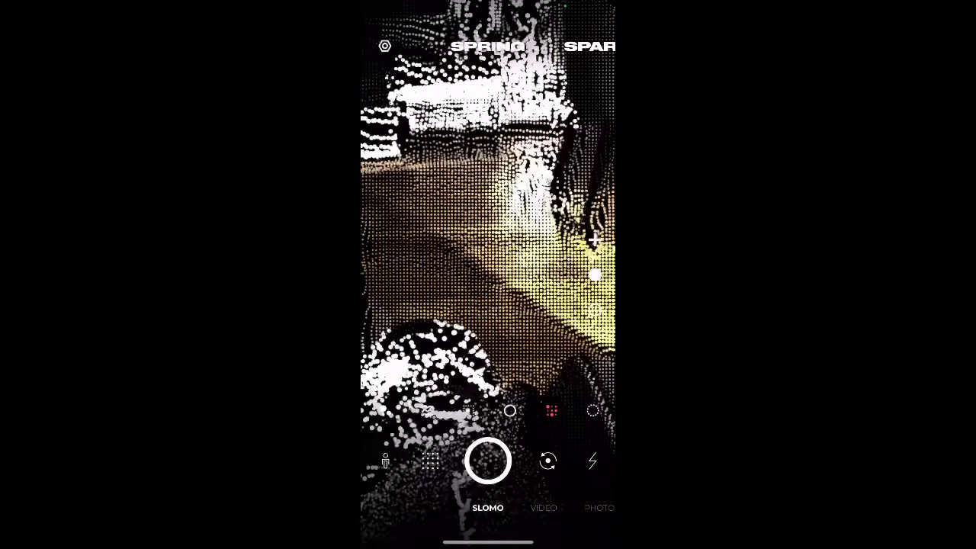
pyautogui.moveTo(488, 542); pyautogui.dragTo(488, 305)
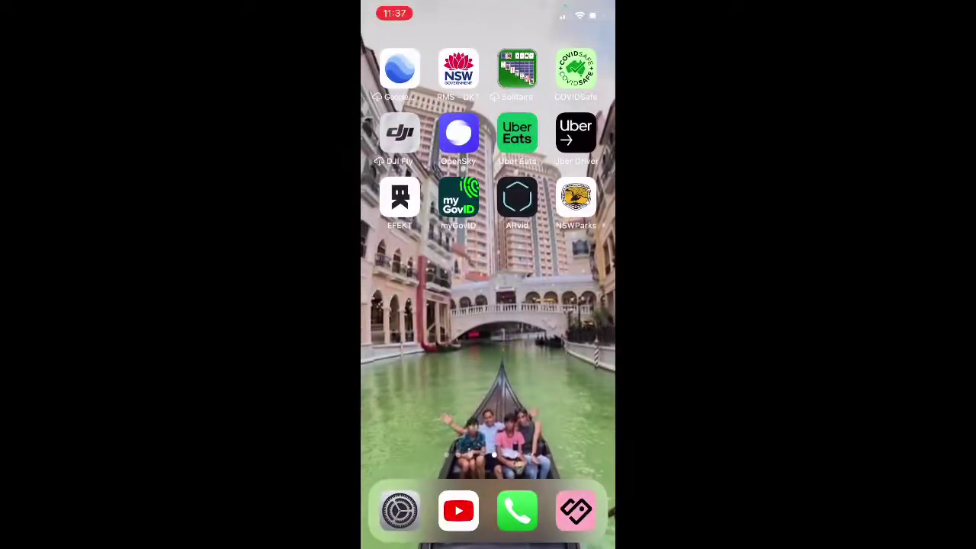
pyautogui.moveTo(427, 304); pyautogui.dragTo(579, 305)
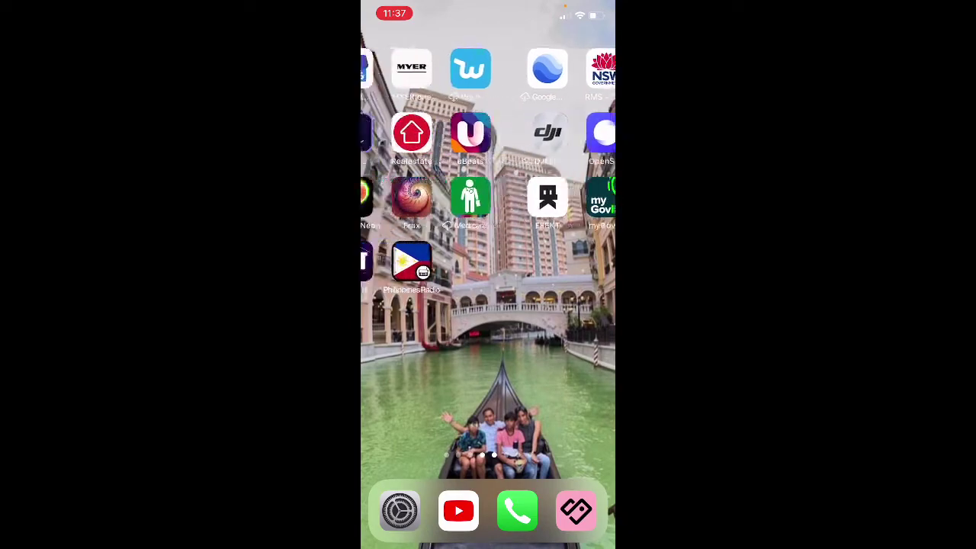
pyautogui.moveTo(426, 305)
pyautogui.mouseDown()
pyautogui.moveTo(579, 305)
pyautogui.moveTo(412, 305)
pyautogui.mouseUp()
pyautogui.moveTo(564, 305)
pyautogui.mouseDown()
pyautogui.moveTo(412, 305)
pyautogui.moveTo(580, 305)
pyautogui.mouseUp()
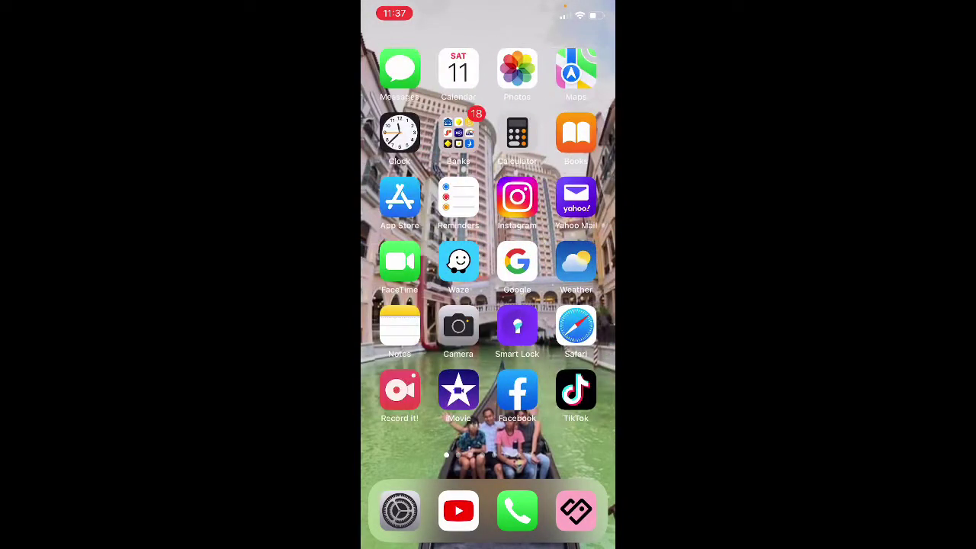
# Step: Launch iMovie, start a new Movie project, and browse the Moments media picker
pyautogui.click(458, 389)
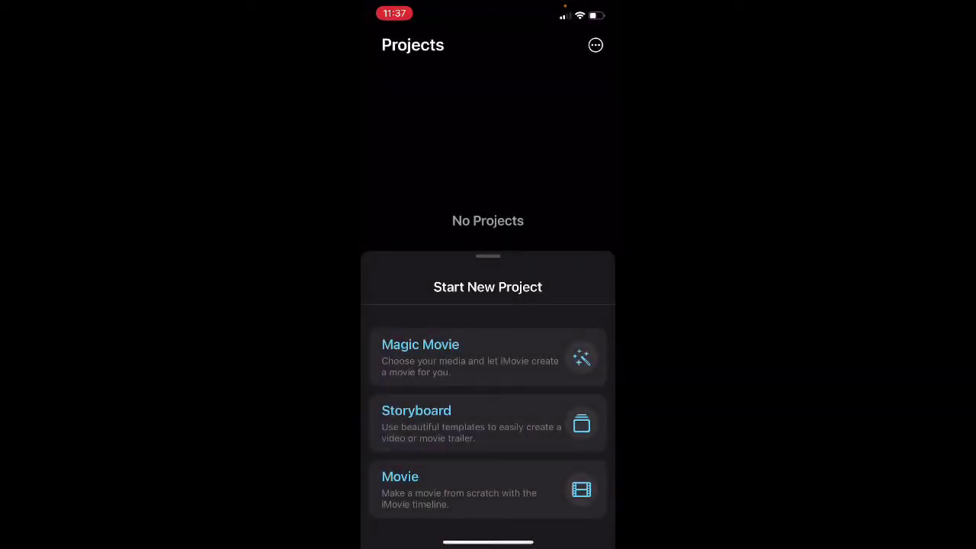
pyautogui.click(472, 488)
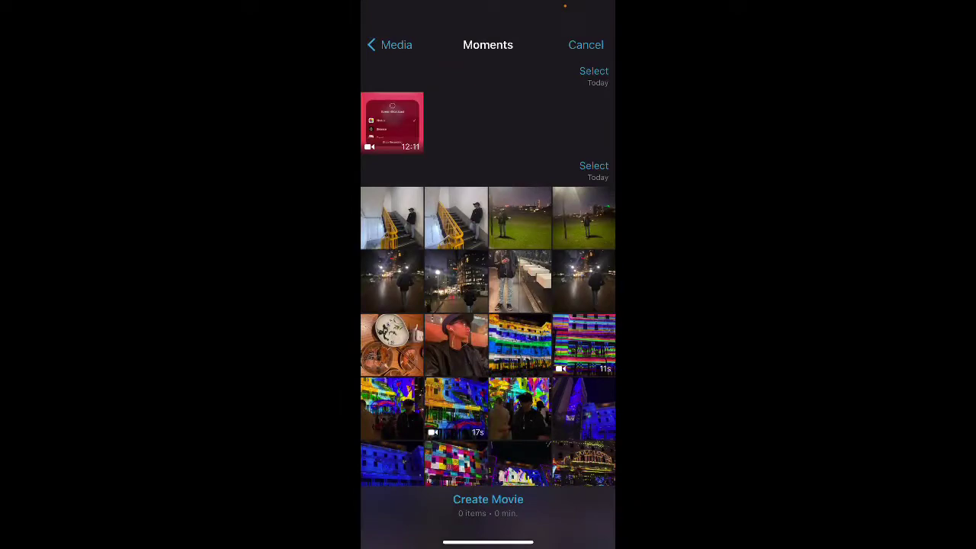
pyautogui.scroll(-5, 488, 305)
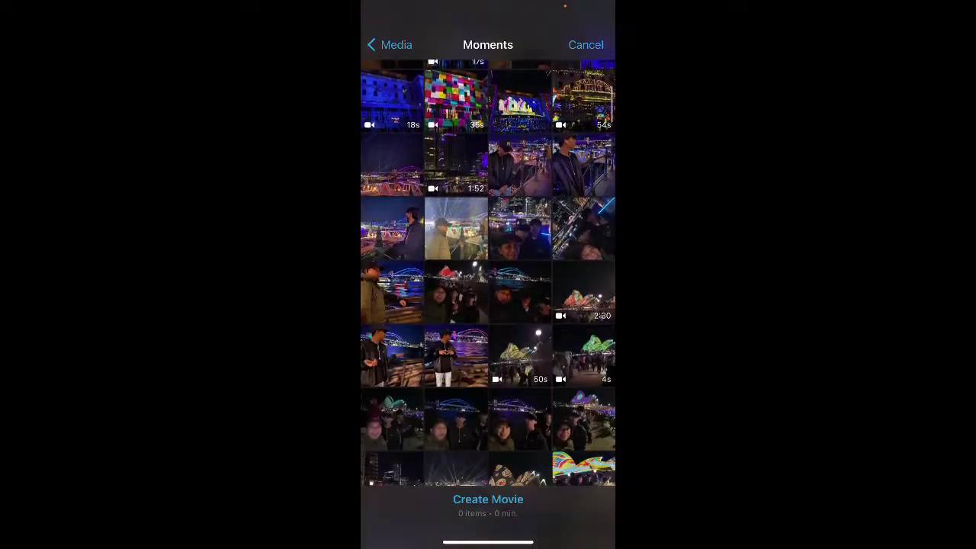
pyautogui.scroll(5, 488, 274)
pyautogui.scroll(-10, 487, 274)
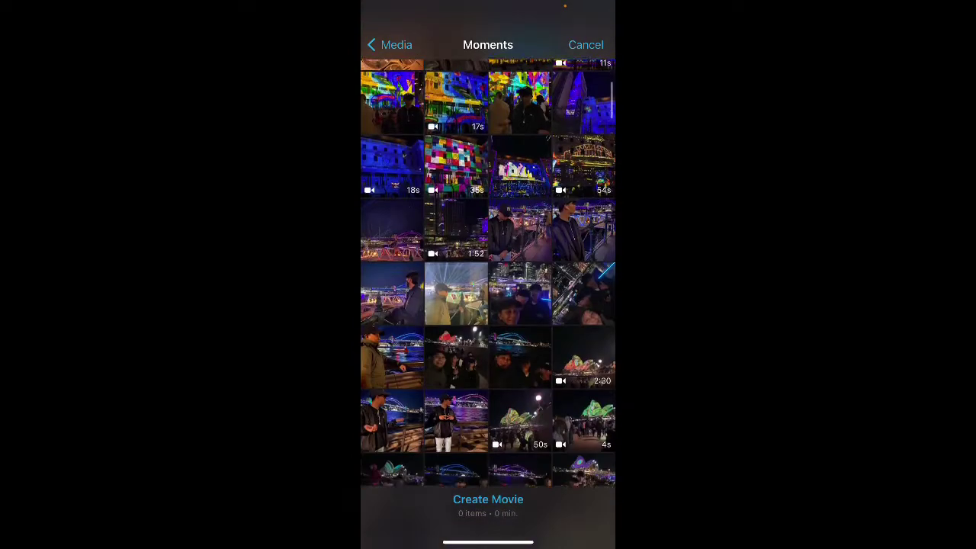
pyautogui.scroll(-10, 488, 274)
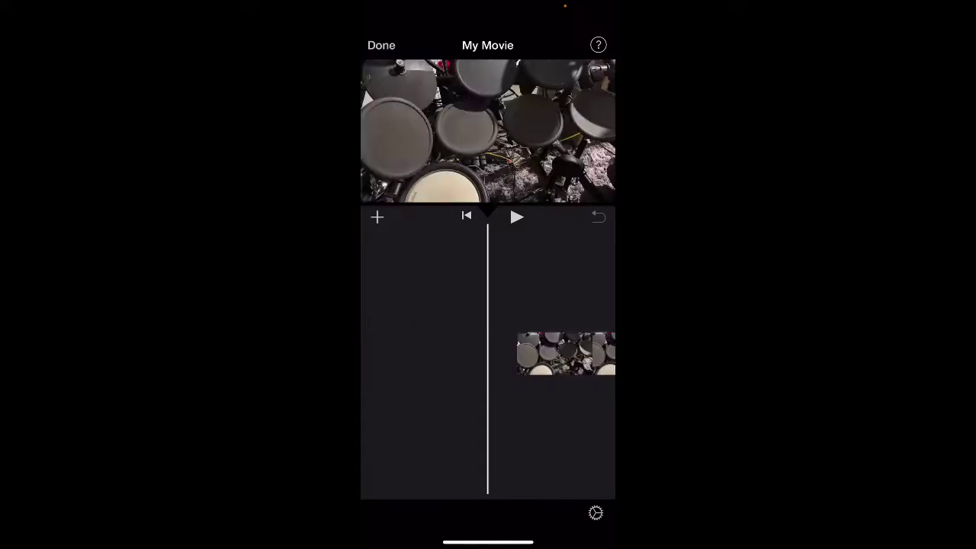
# Step: Delete the unwanted drum clip from the timeline, leaving the remaining footage joined
pyautogui.hscroll(5, 488, 353)
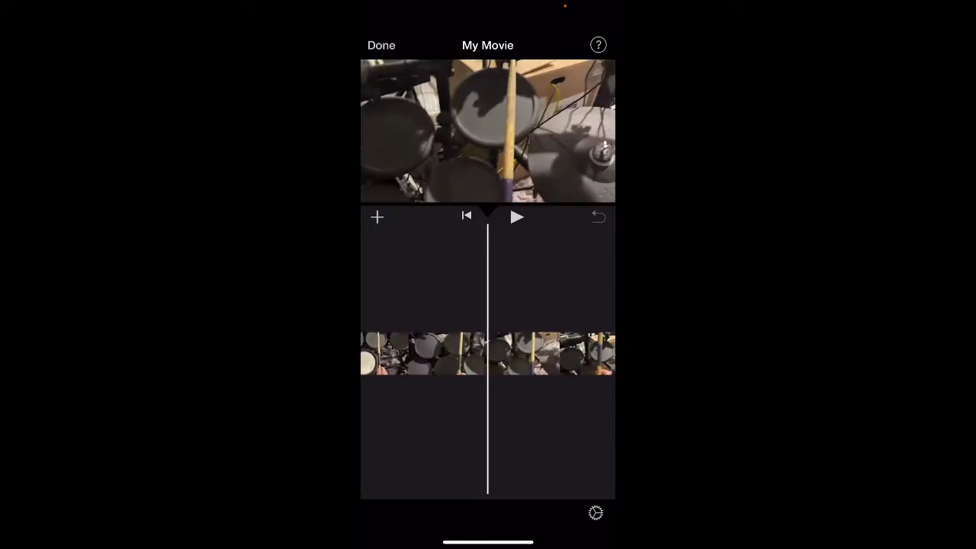
pyautogui.hscroll(3, 488, 353)
pyautogui.hscroll(3, 488, 353)
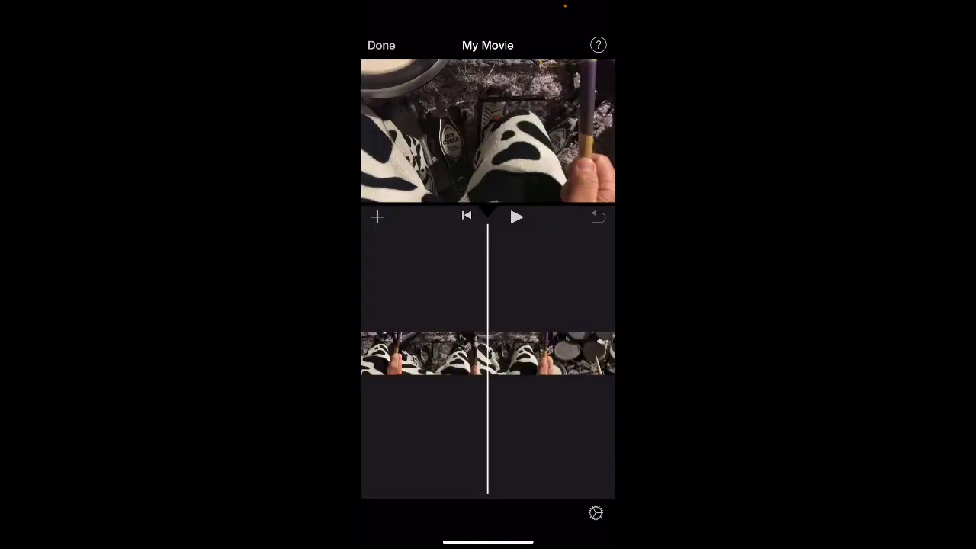
pyautogui.hscroll(3, 488, 353)
pyautogui.hscroll(3, 488, 353)
pyautogui.hscroll(-3, 488, 353)
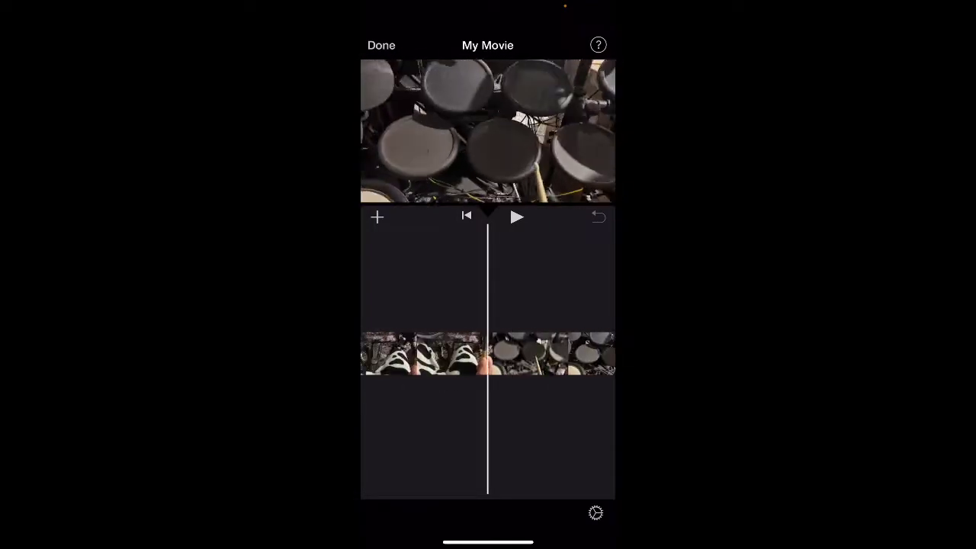
pyautogui.hscroll(2, 488, 353)
pyautogui.hscroll(2, 488, 353)
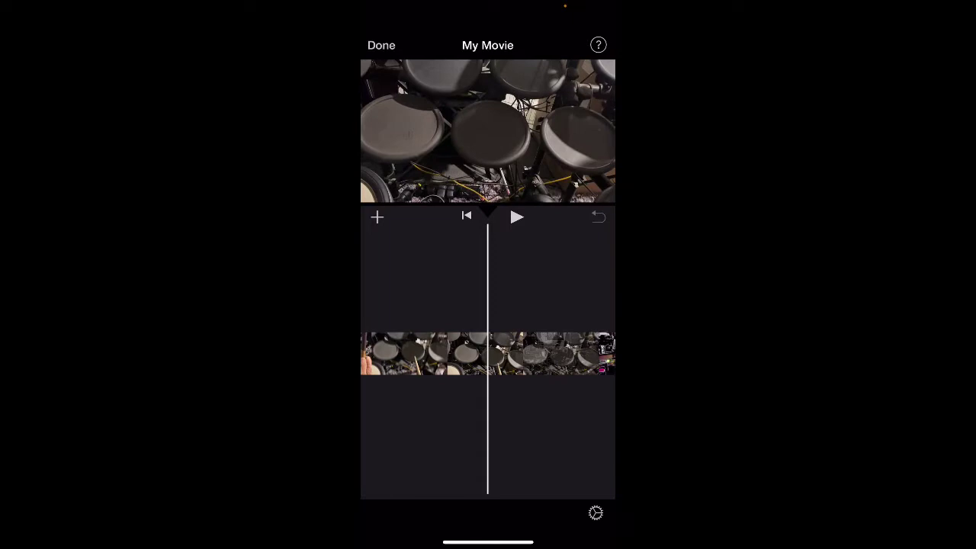
pyautogui.click(488, 353)
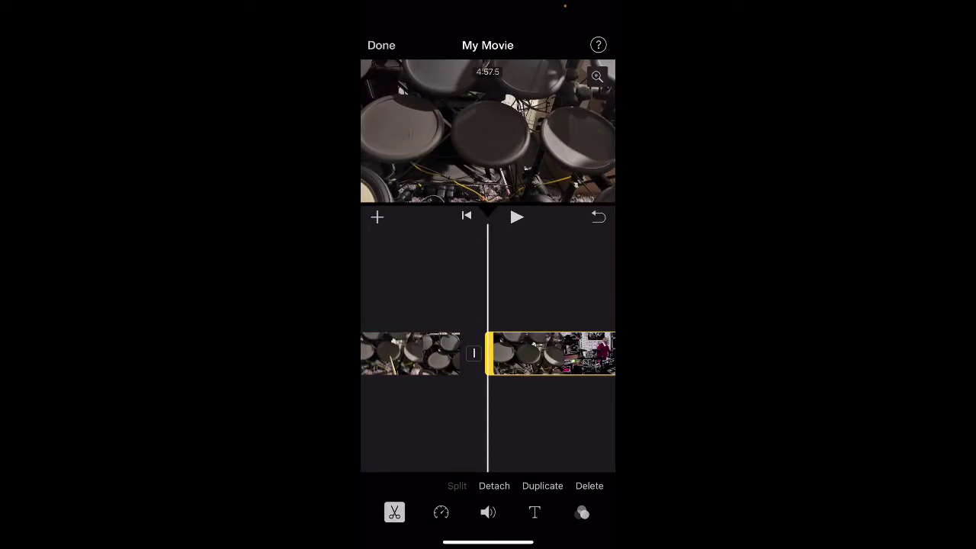
pyautogui.click(589, 486)
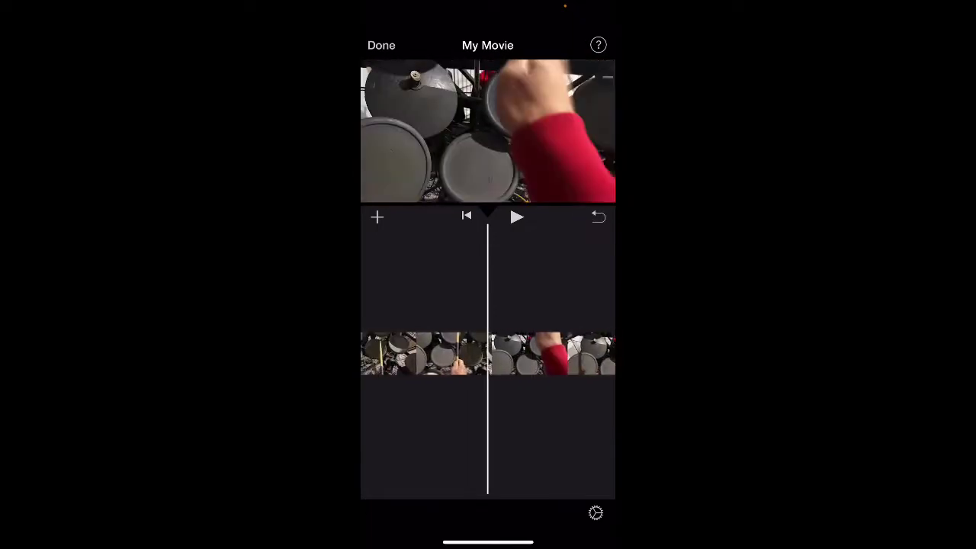
# Step: Close iMovie and page through the home screen to EFEKT
pyautogui.moveTo(488, 542); pyautogui.dragTo(488, 305)
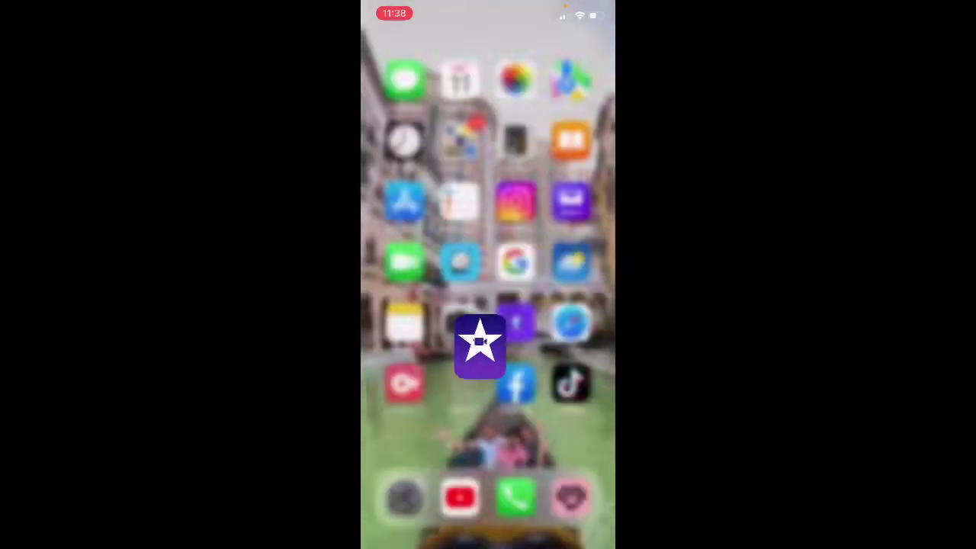
pyautogui.moveTo(564, 305); pyautogui.dragTo(419, 305)
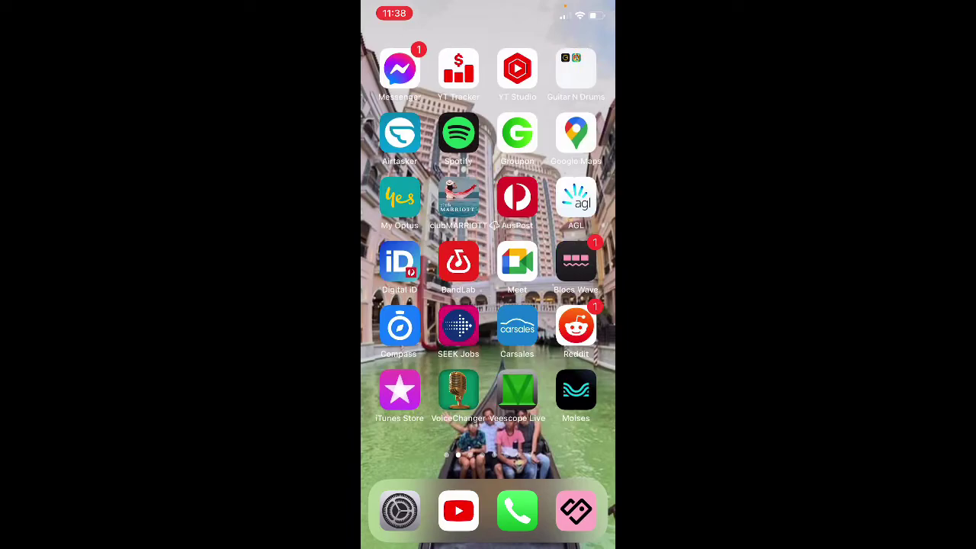
pyautogui.moveTo(564, 305); pyautogui.dragTo(419, 305)
pyautogui.moveTo(564, 305); pyautogui.dragTo(419, 305)
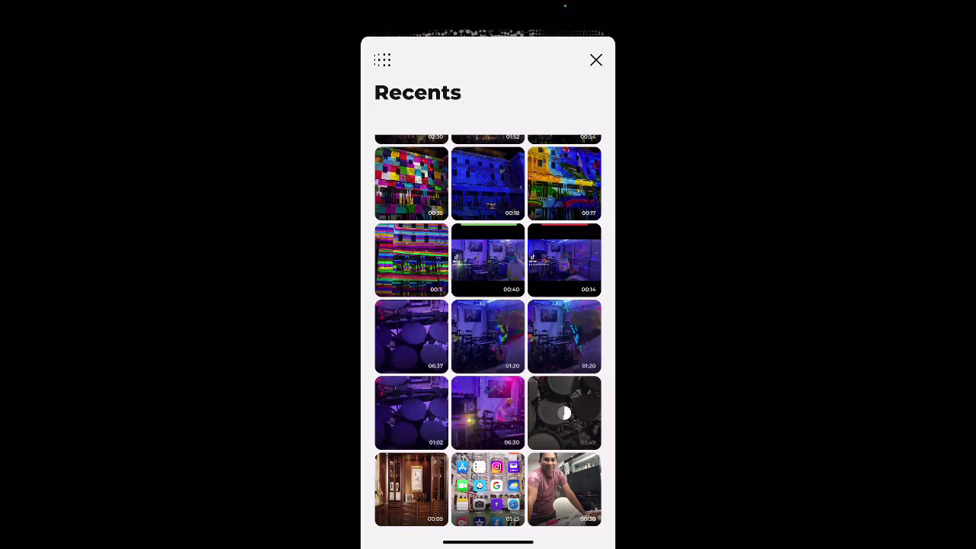
# Step: Load the 05:49 drum video from EFEKT's Recents into the effects view
pyautogui.scroll(1, 488, 338)
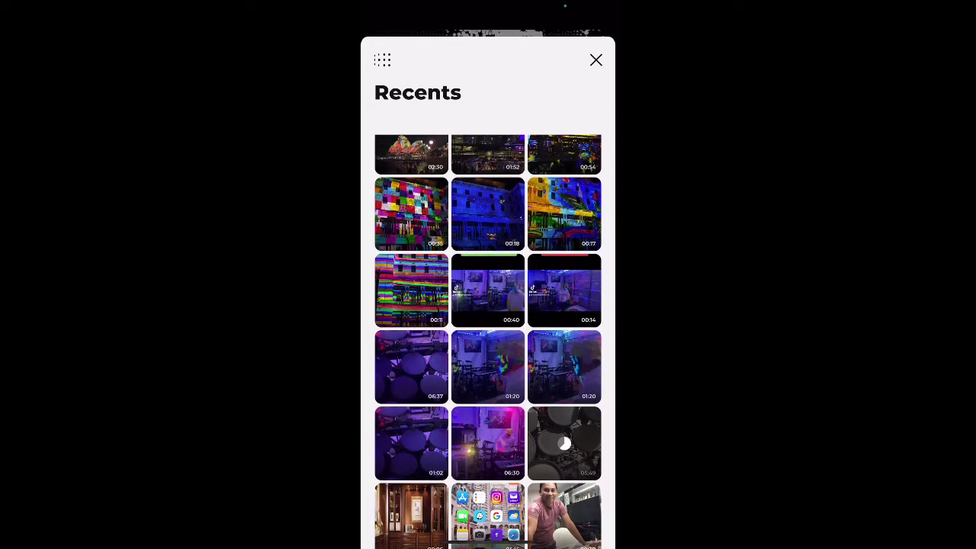
pyautogui.scroll(1, 488, 341)
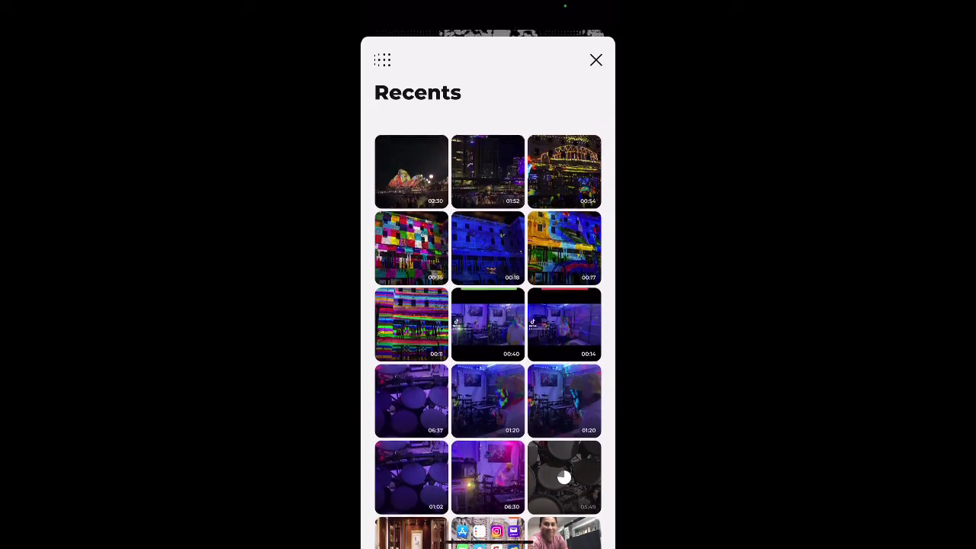
pyautogui.scroll(1, 488, 342)
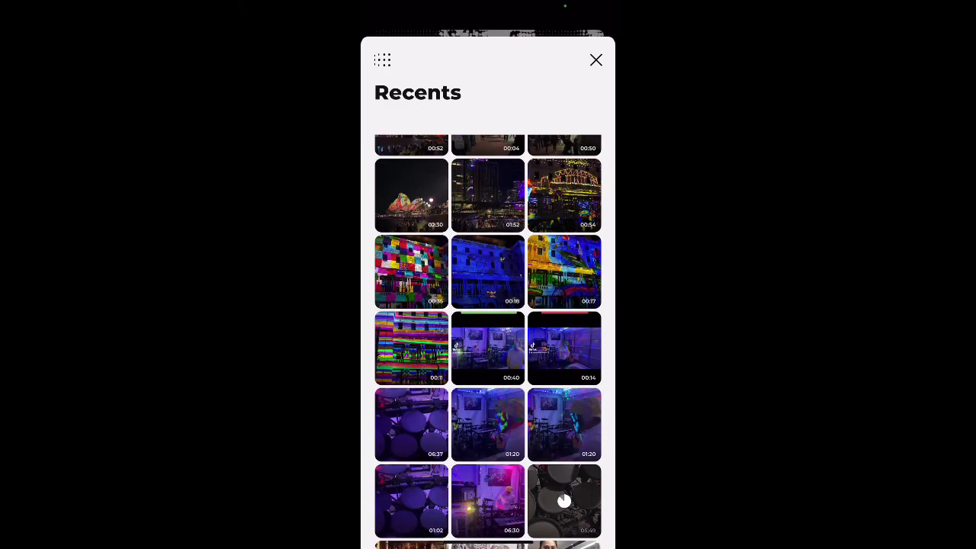
pyautogui.scroll(1, 488, 341)
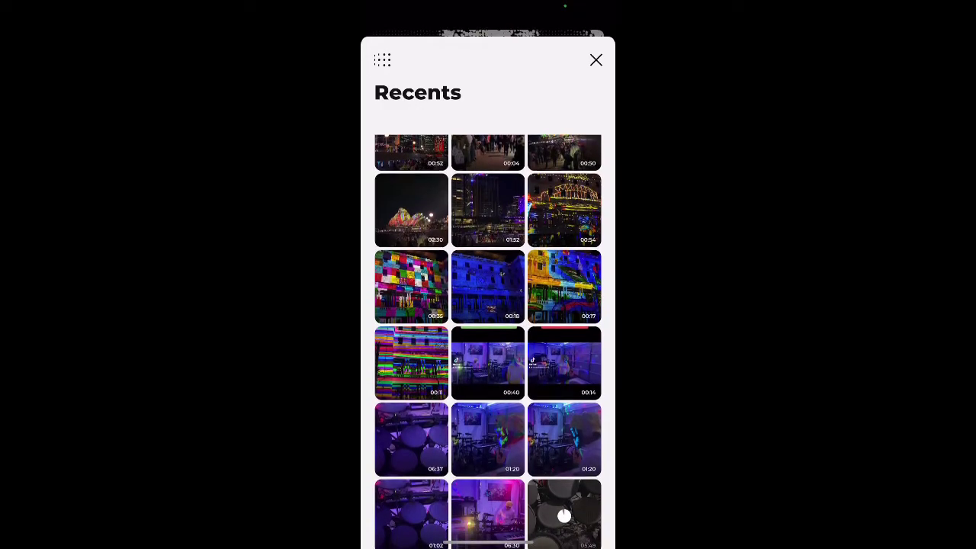
pyautogui.click(564, 516)
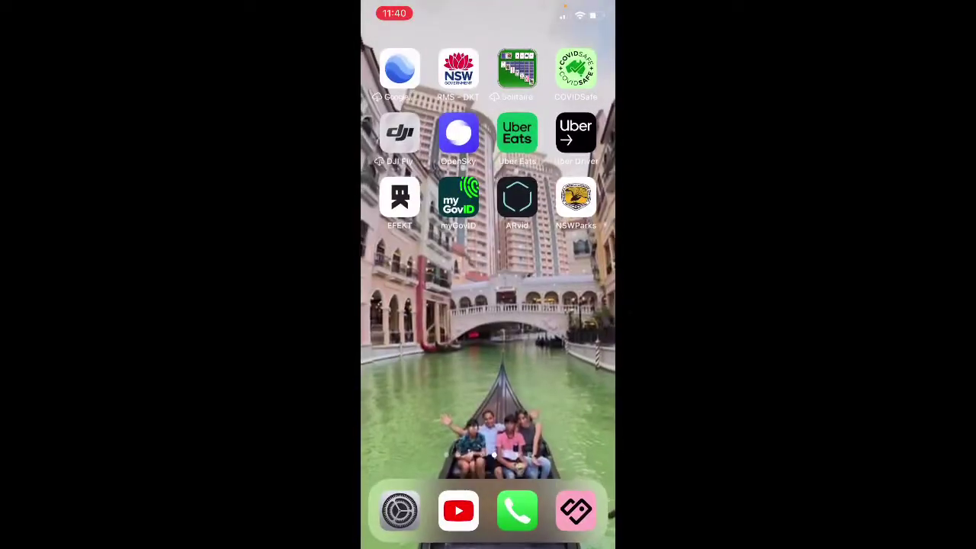
# Step: Return to the first home page and reopen iMovie's My Movie project
pyautogui.moveTo(580, 343)
pyautogui.mouseDown()
pyautogui.moveTo(396, 343)
pyautogui.moveTo(579, 343)
pyautogui.mouseUp()
pyautogui.moveTo(396, 343); pyautogui.dragTo(579, 343)
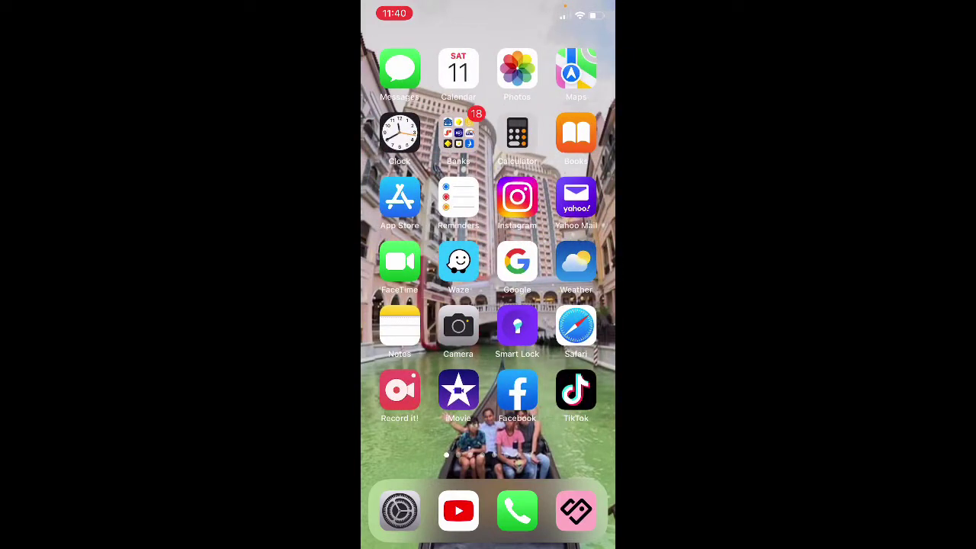
pyautogui.click(459, 391)
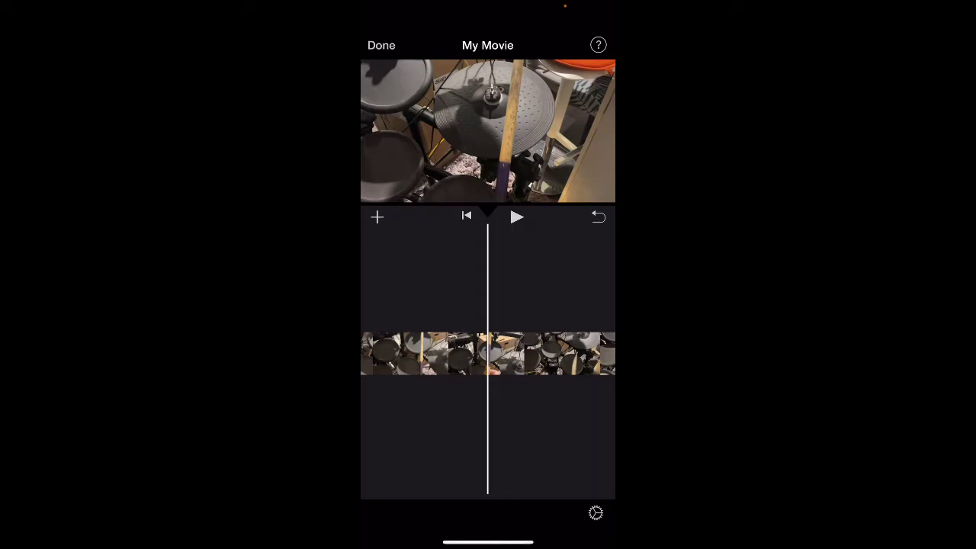
# Step: Append the 1:02 purple drum clip from Video > All to the timeline's end
pyautogui.moveTo(548, 353); pyautogui.dragTo(427, 353)
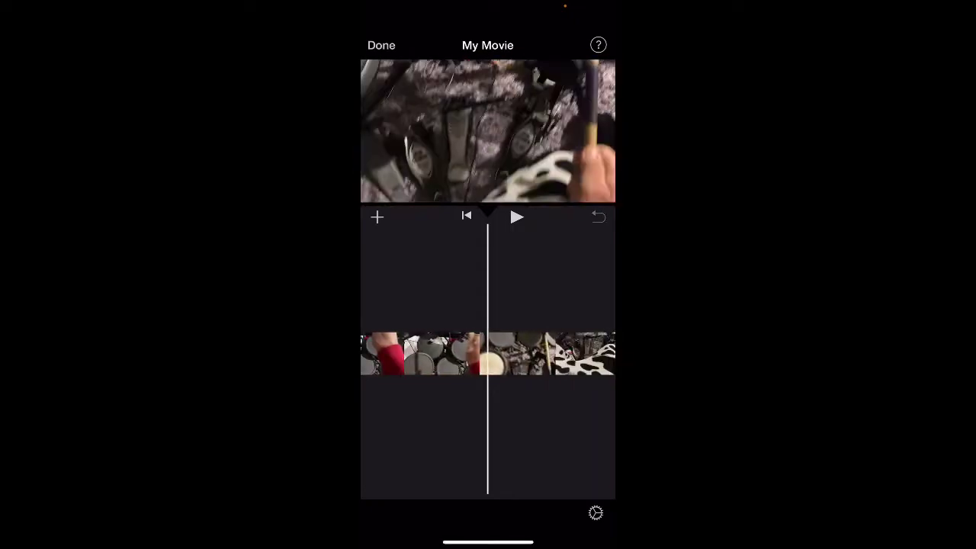
pyautogui.hscroll(10, 488, 353)
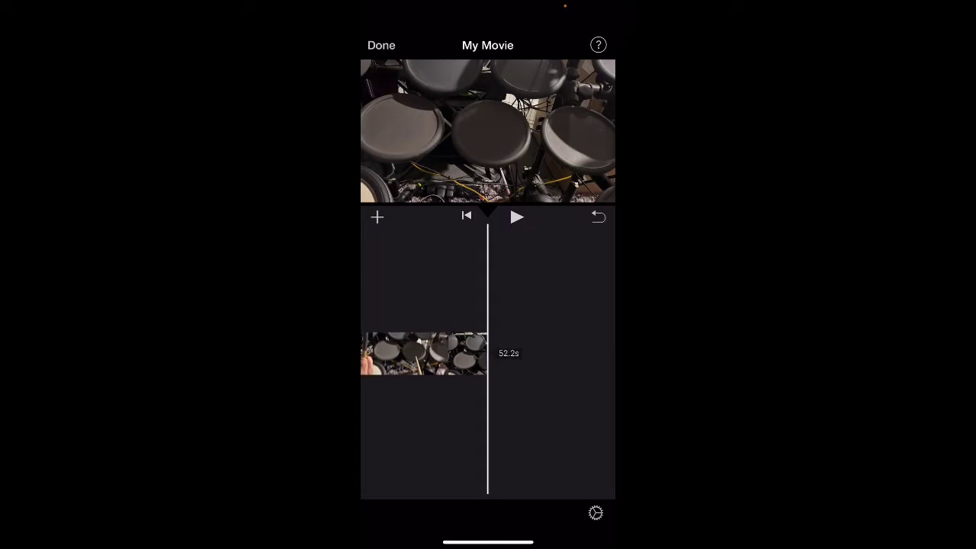
pyautogui.click(377, 216)
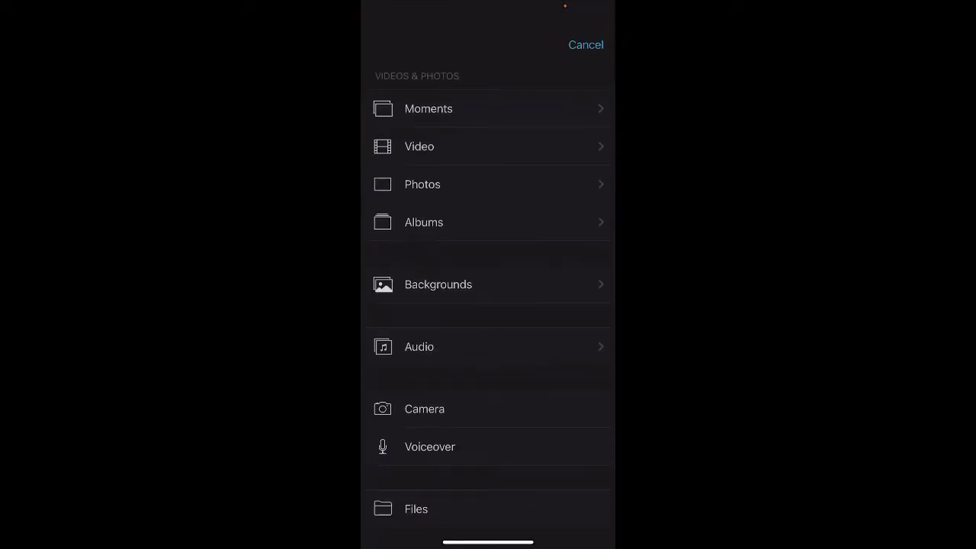
pyautogui.click(419, 146)
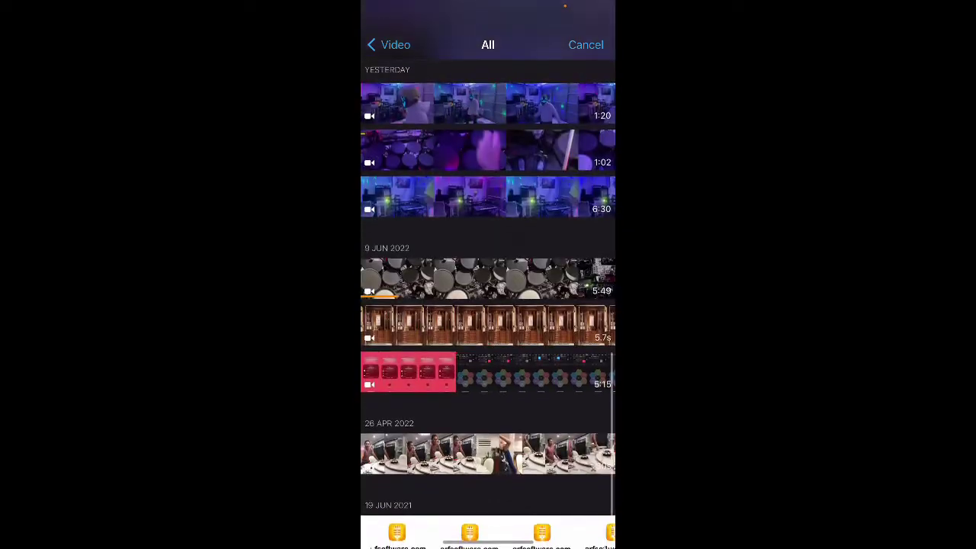
pyautogui.scroll(2, 488, 305)
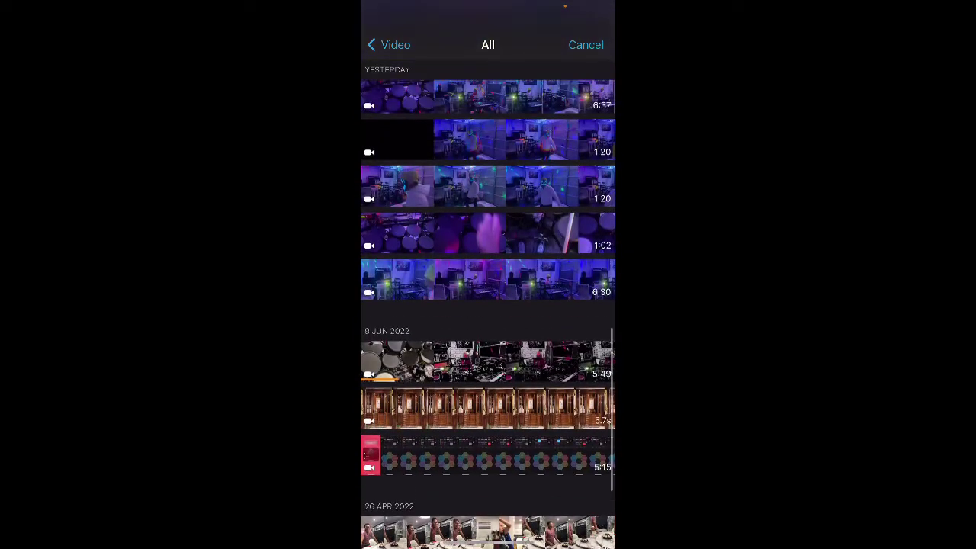
pyautogui.click(488, 232)
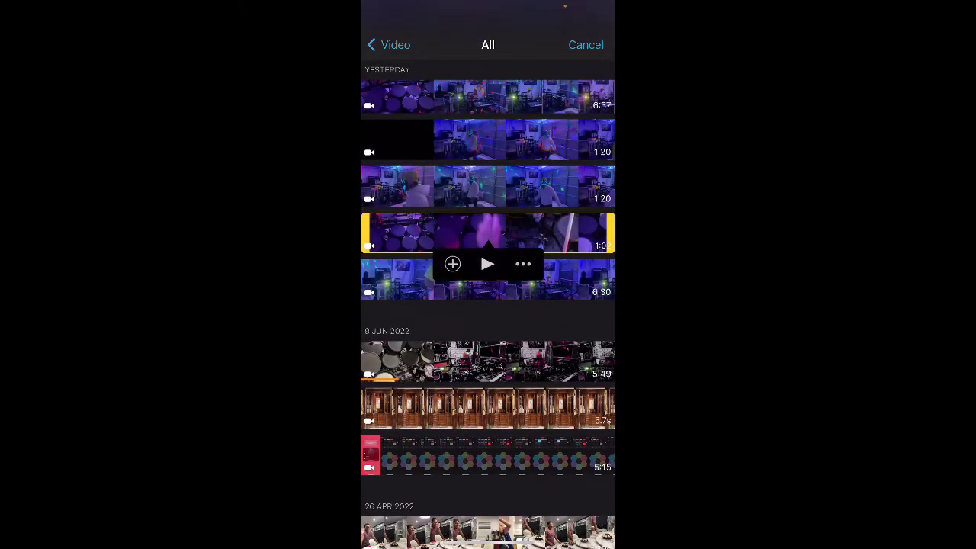
pyautogui.click(453, 263)
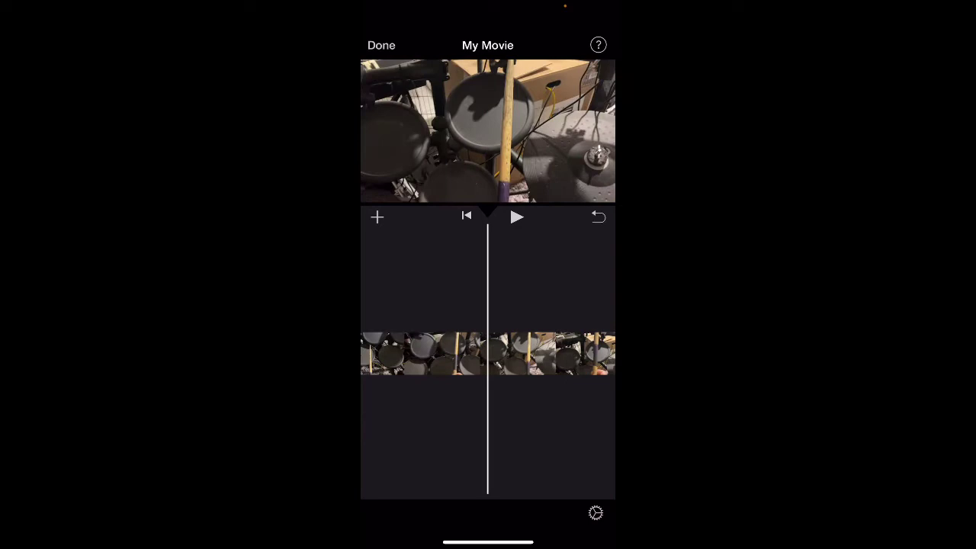
# Step: Delete the original drum clip from the My Movie timeline
pyautogui.click(427, 353)
pyautogui.click(588, 483)
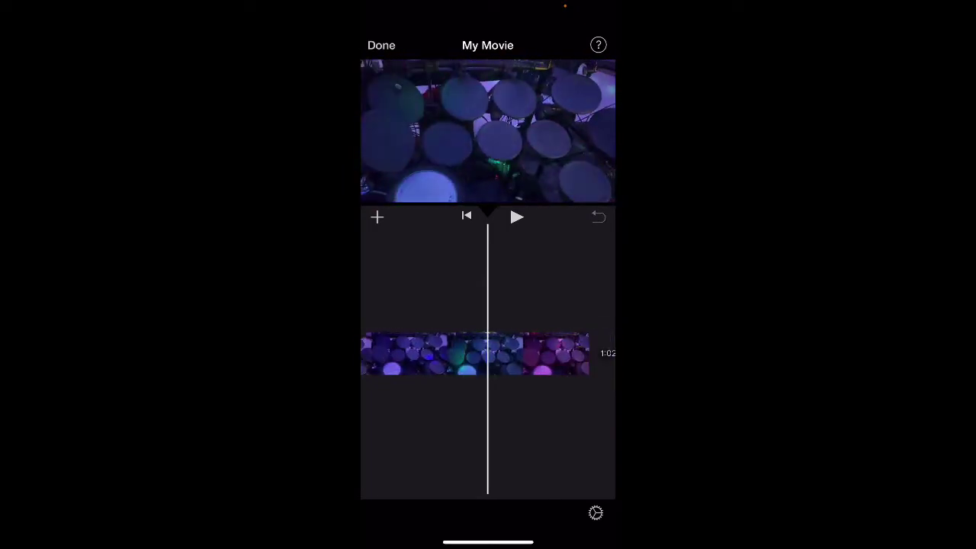
# Step: Add the 6:37 drum-room clip from the video library to My Movie
pyautogui.click(376, 217)
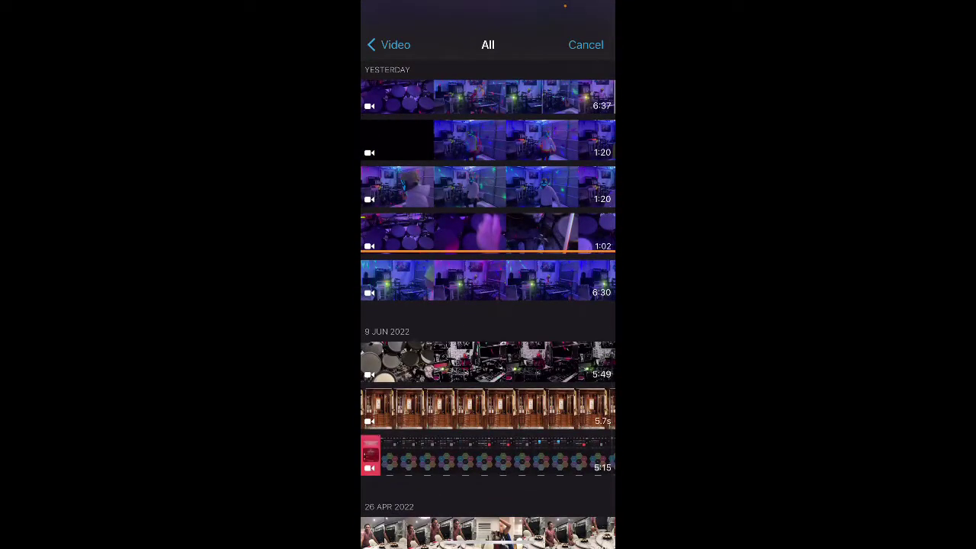
pyautogui.scroll(2, 488, 305)
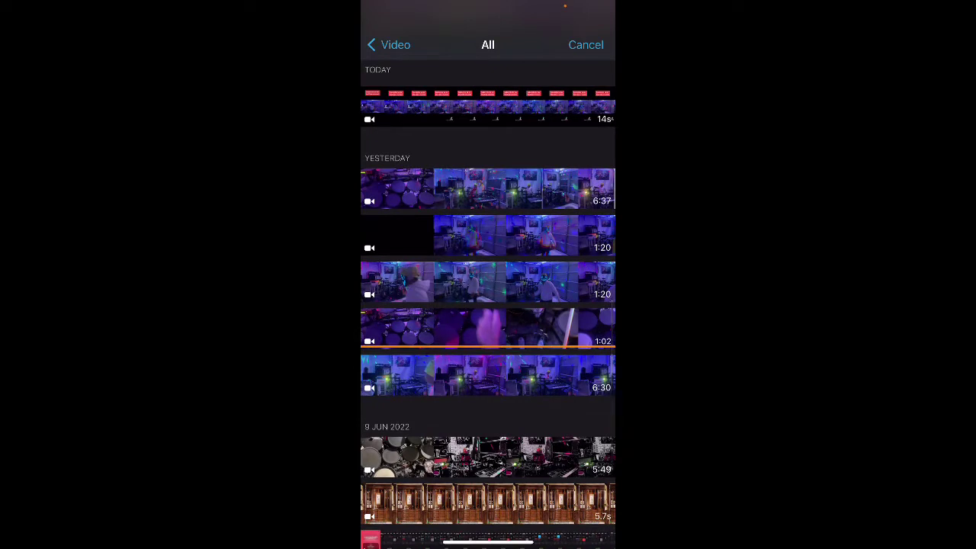
pyautogui.click(488, 189)
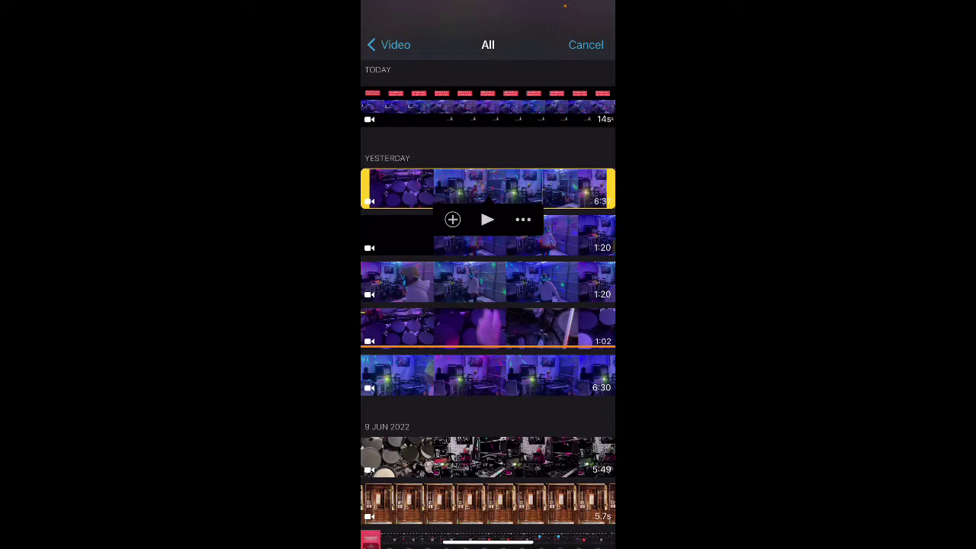
pyautogui.click(452, 219)
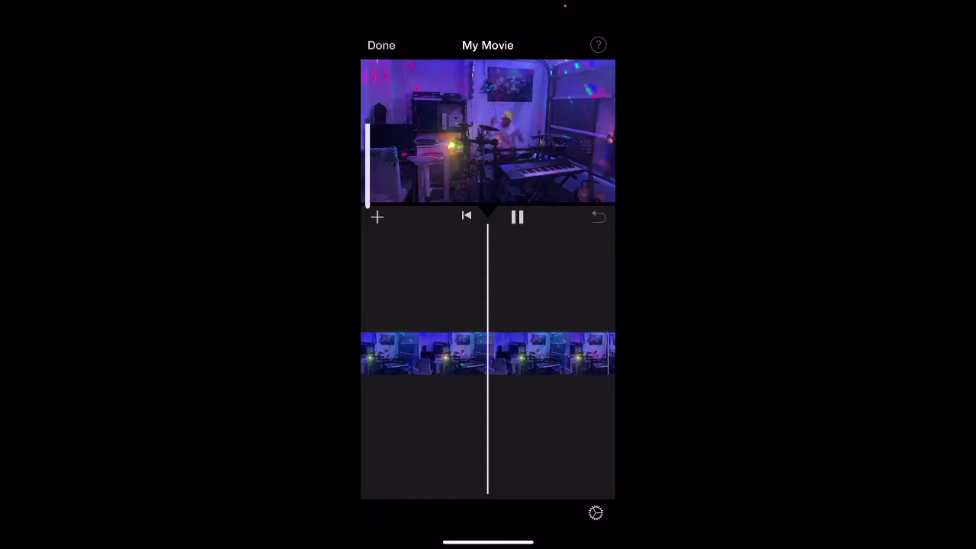
# Step: Pause and review the side-by-side drum-room clips, then return to the video library
pyautogui.press('space')
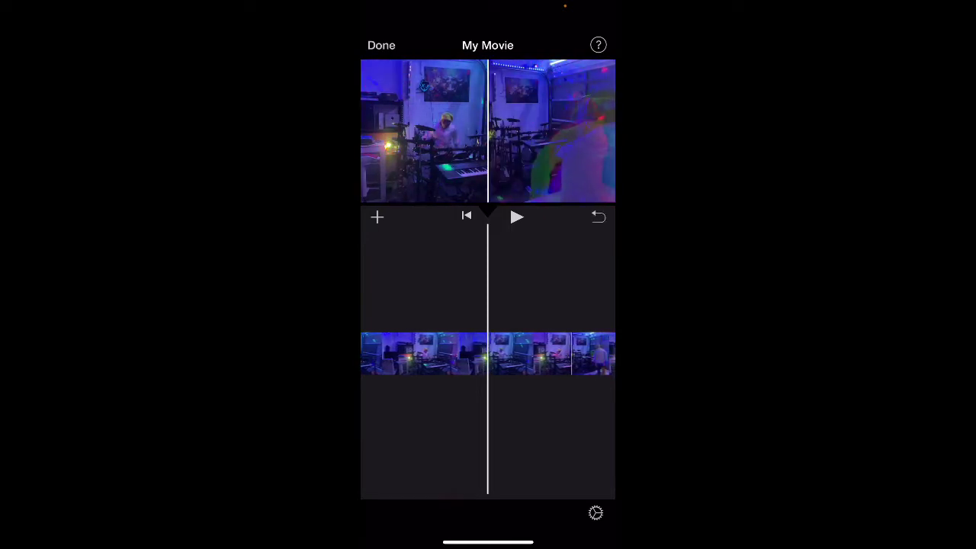
pyautogui.click(599, 216)
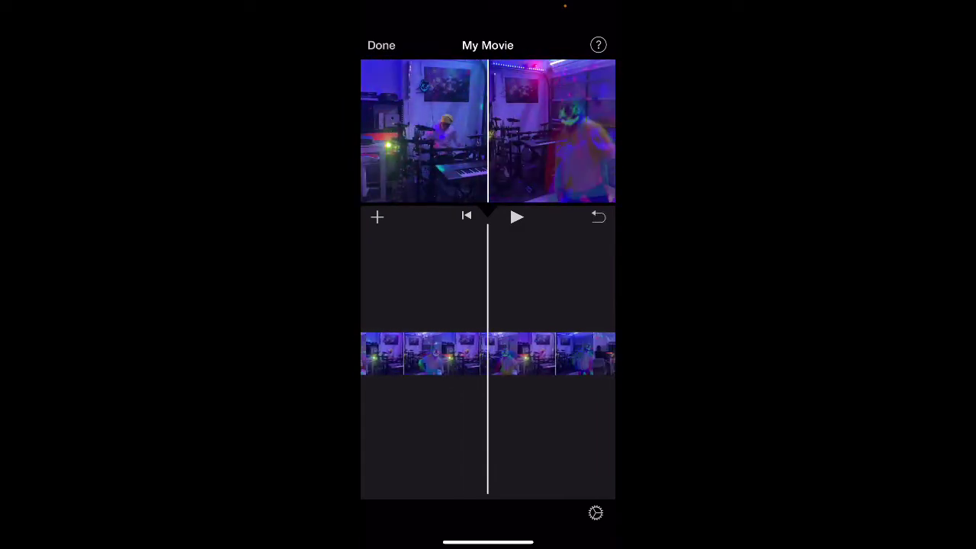
pyautogui.click(377, 216)
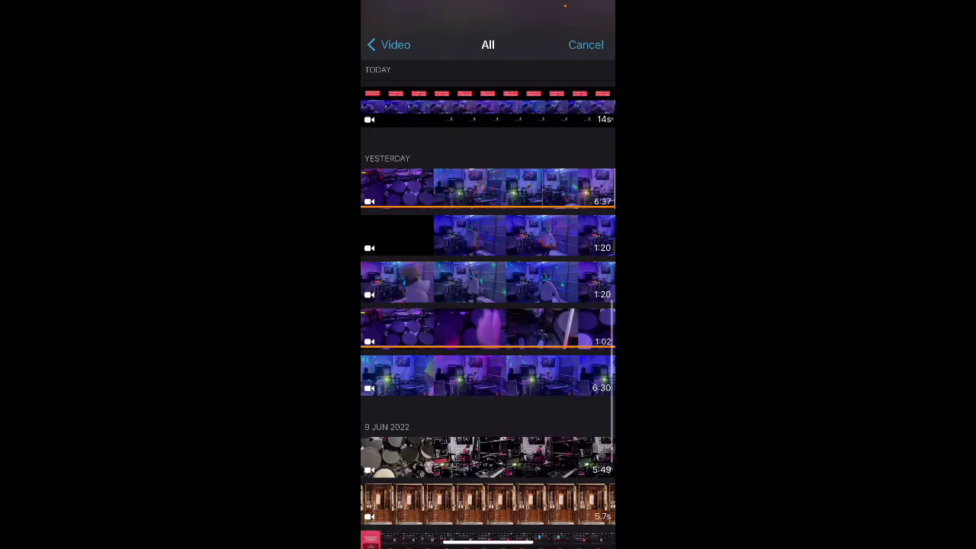
# Step: Return to the My Movie project and undo the last two timeline edits
pyautogui.click(389, 44)
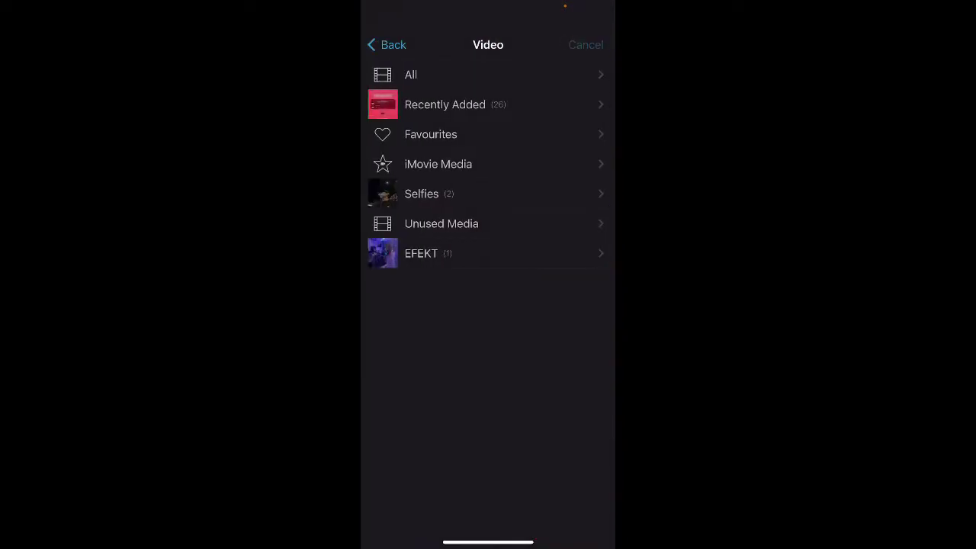
pyautogui.click(585, 45)
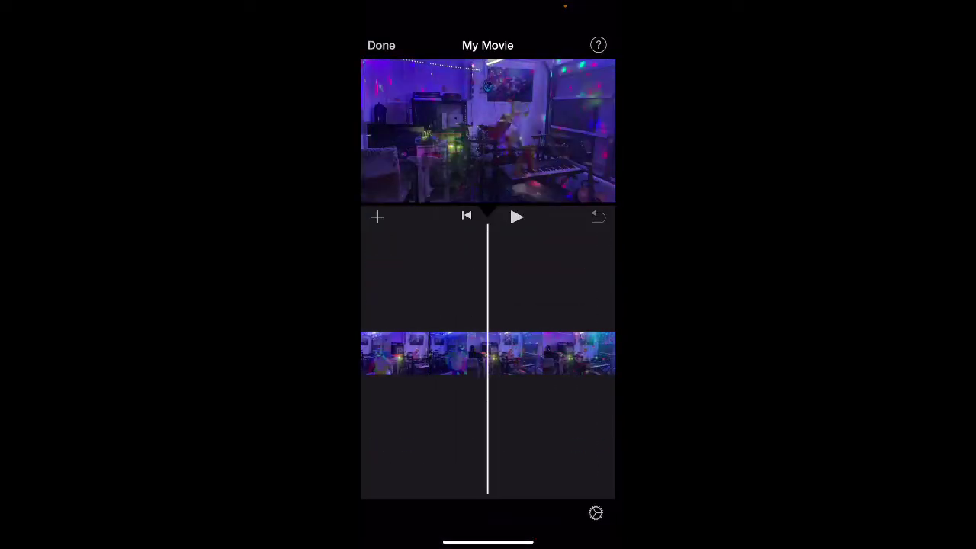
pyautogui.click(598, 216)
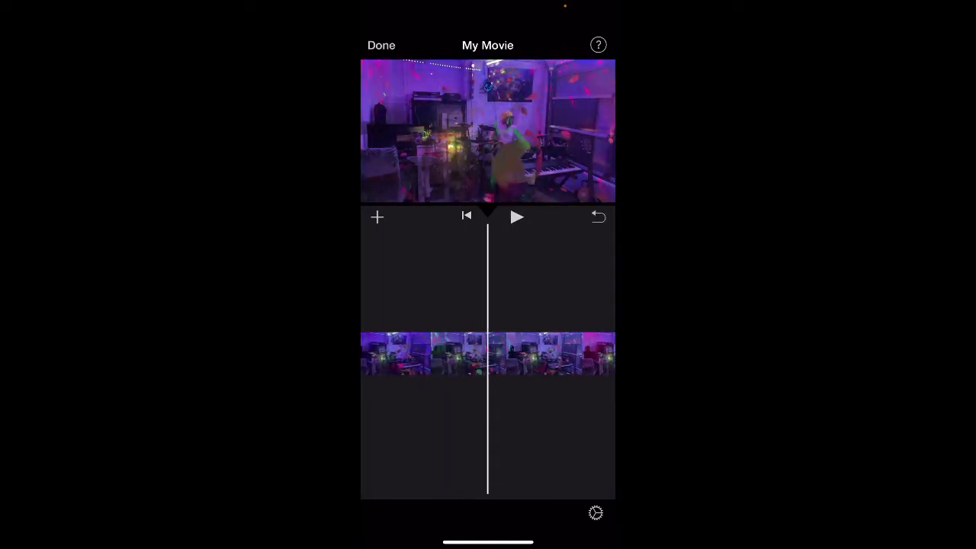
pyautogui.click(599, 216)
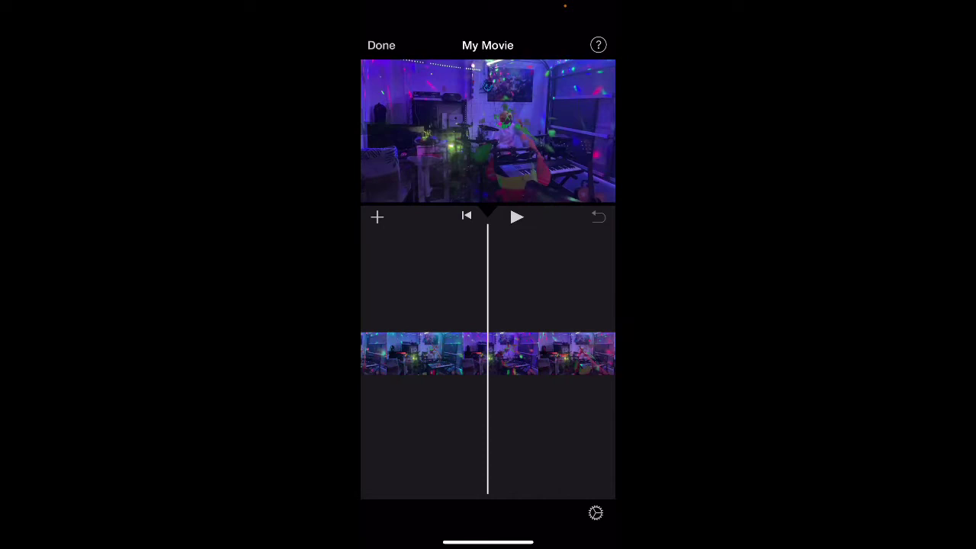
# Step: Play back the blended drum-room takes, then reopen the video library
pyautogui.click(516, 216)
pyautogui.click(516, 216)
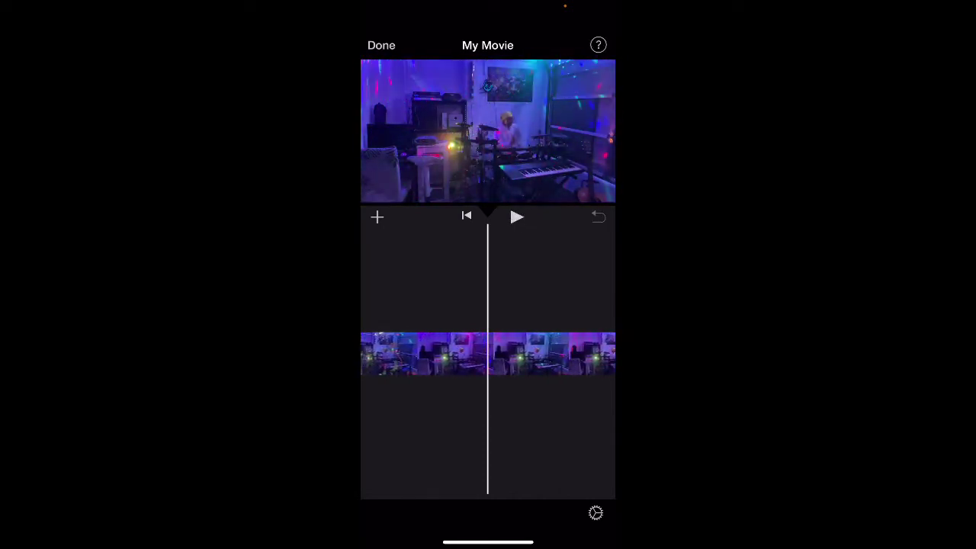
pyautogui.click(376, 216)
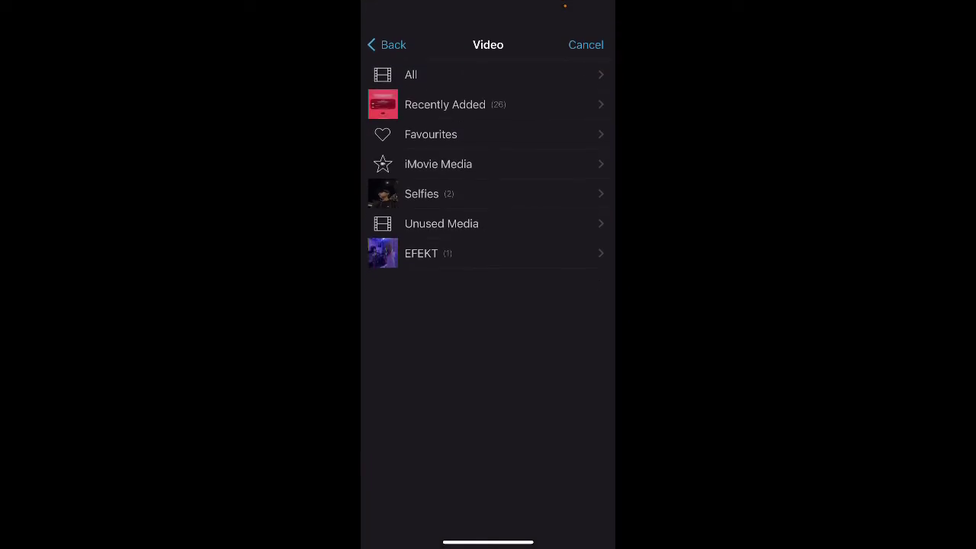
# Step: Layer a 7.9-second harbour-lights clip from All videos over the drums as Green/Blue Screen
pyautogui.click(412, 75)
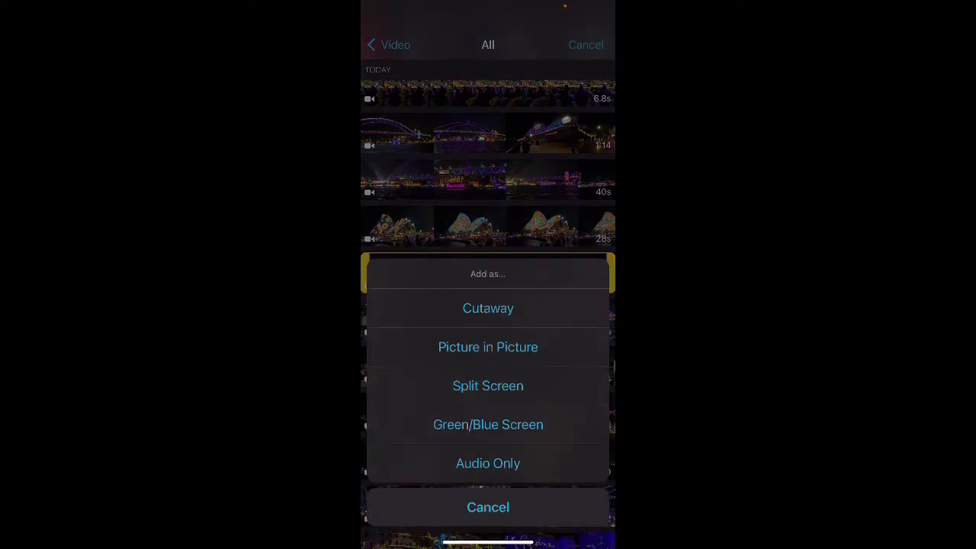
pyautogui.click(488, 424)
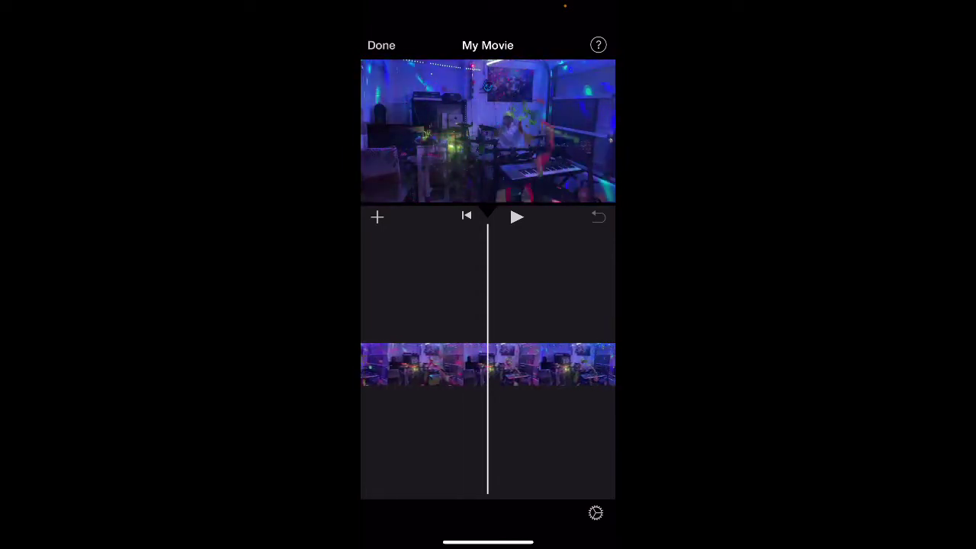
# Step: Preview the harbour-lights green-screen composite, then delete the city overlay clip
pyautogui.click(517, 217)
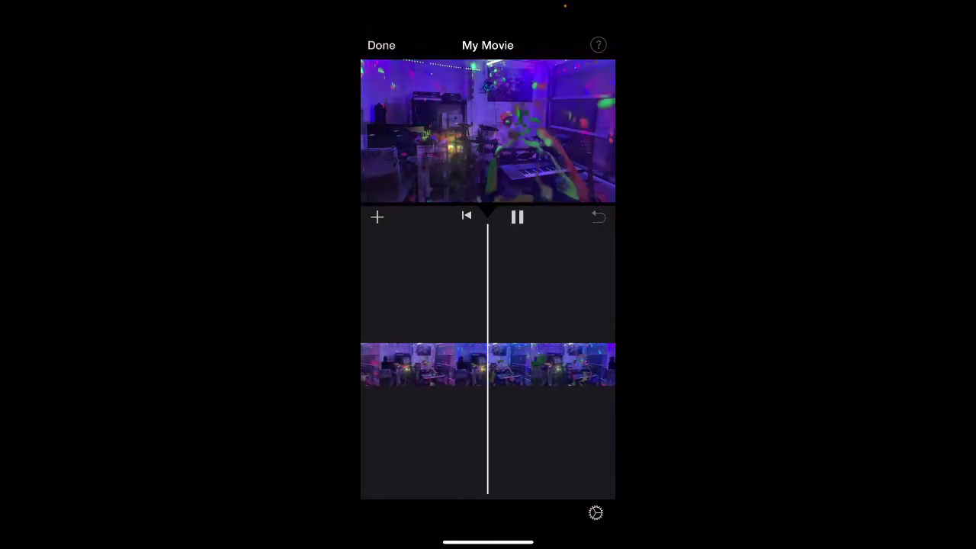
pyautogui.click(517, 216)
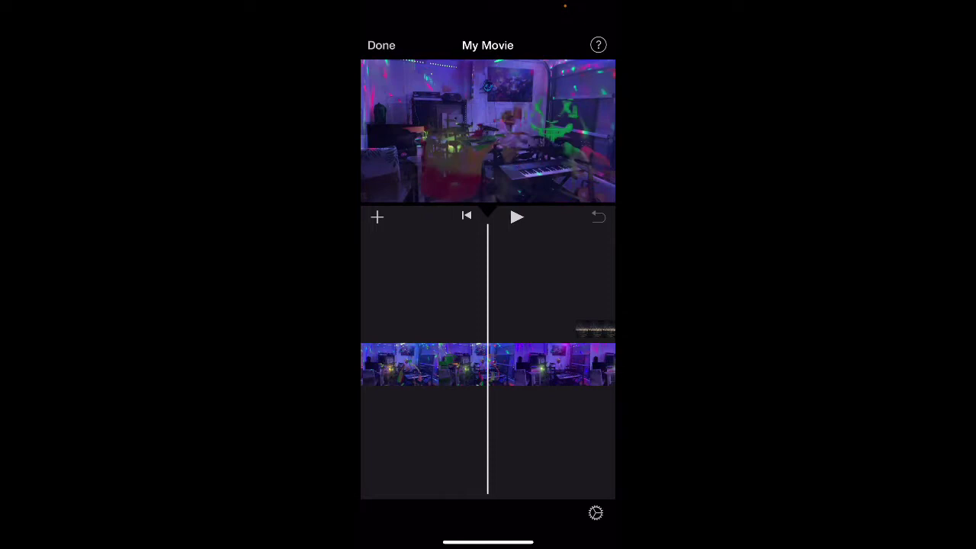
pyautogui.hscroll(5, 488, 364)
pyautogui.hscroll(-3, 488, 365)
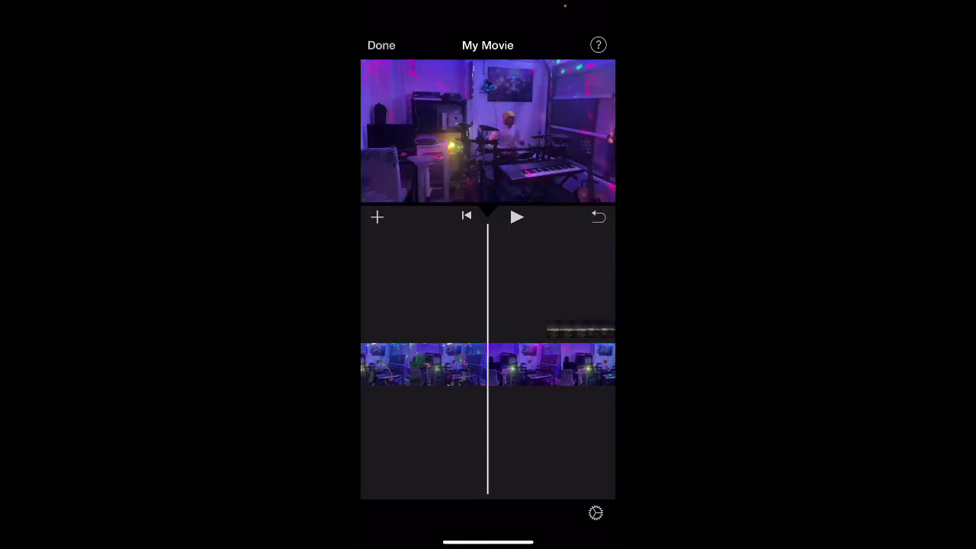
pyautogui.click(517, 217)
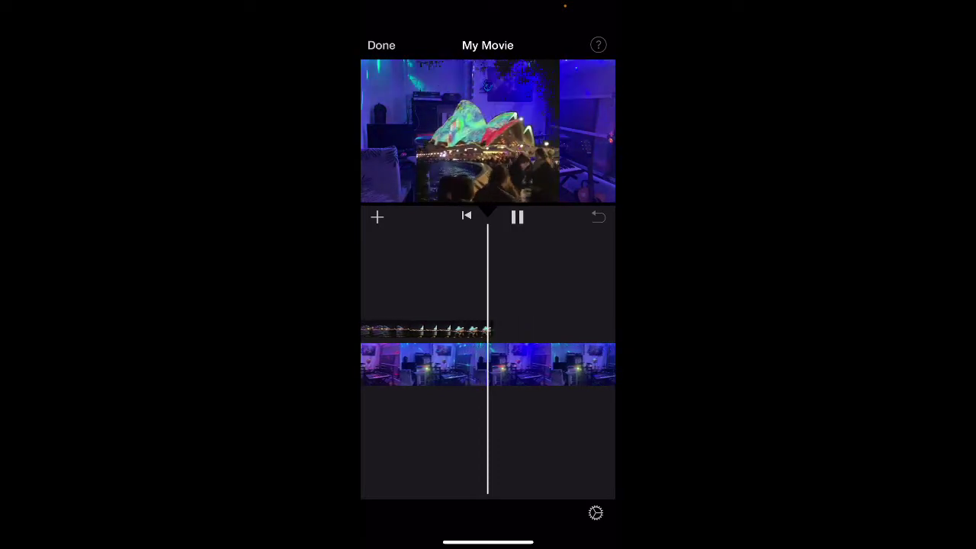
pyautogui.click(517, 217)
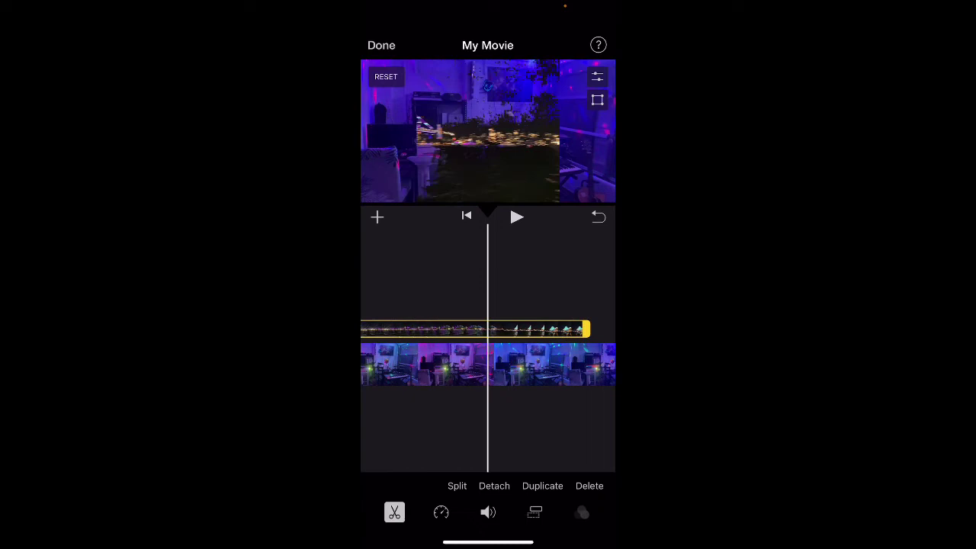
pyautogui.click(589, 486)
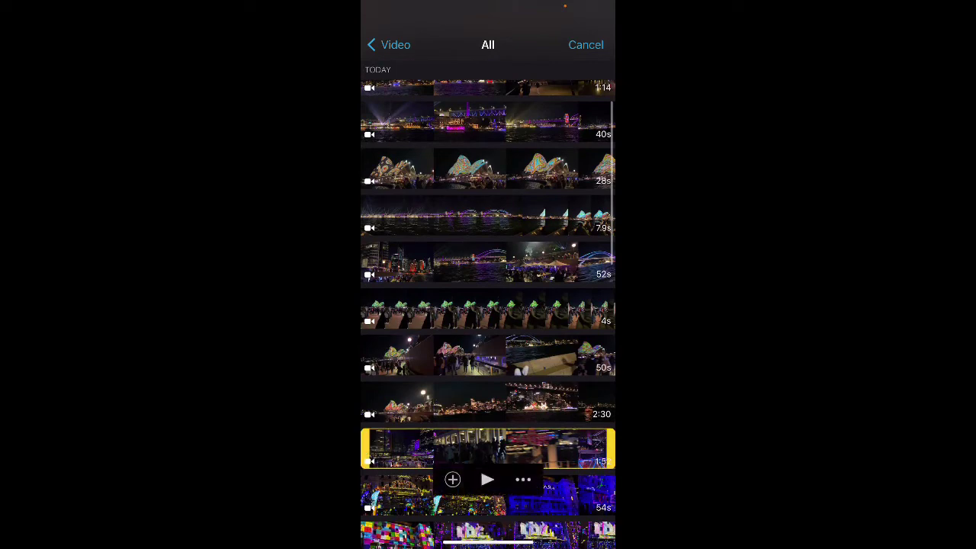
# Step: Add the night city-lights clip as a Split Screen beside the drums and play it
pyautogui.click(523, 478)
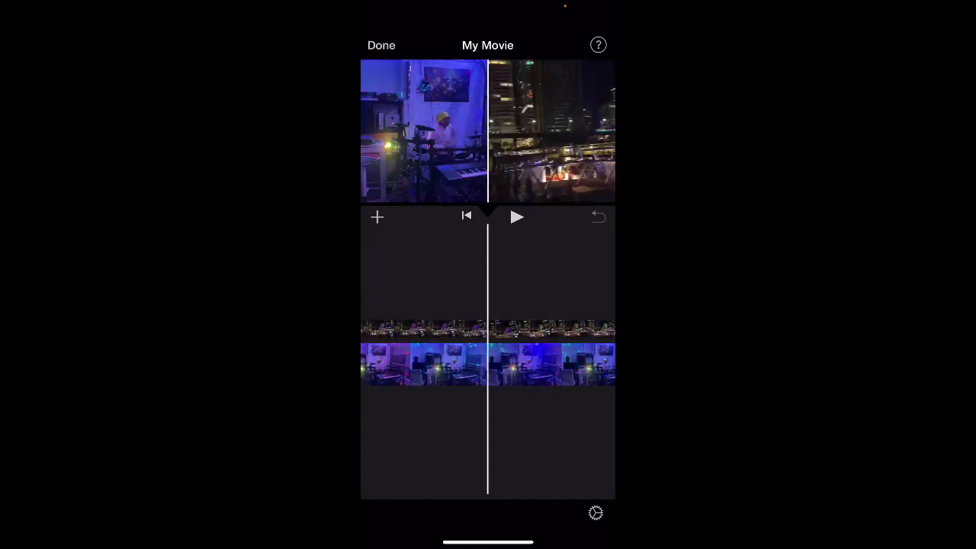
pyautogui.hscroll(-3, 488, 350)
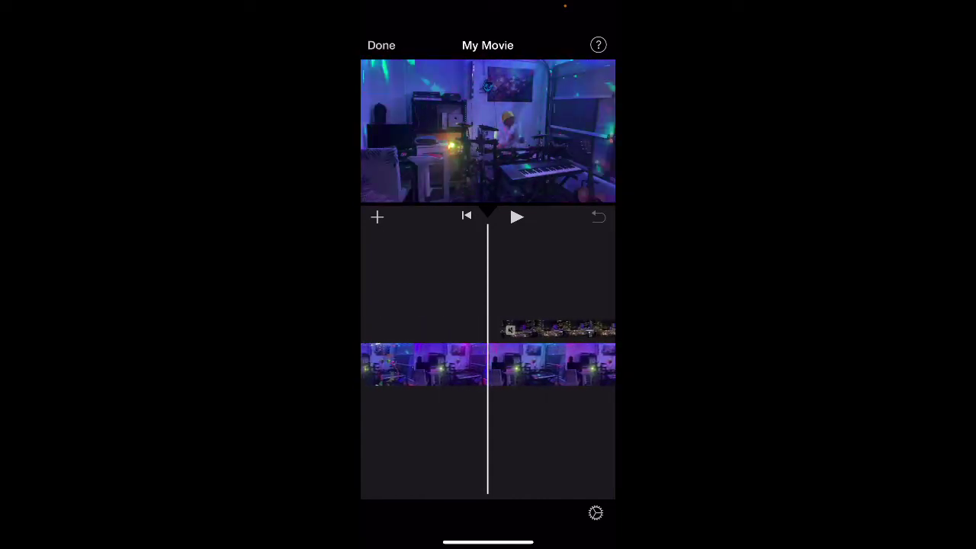
pyautogui.click(517, 217)
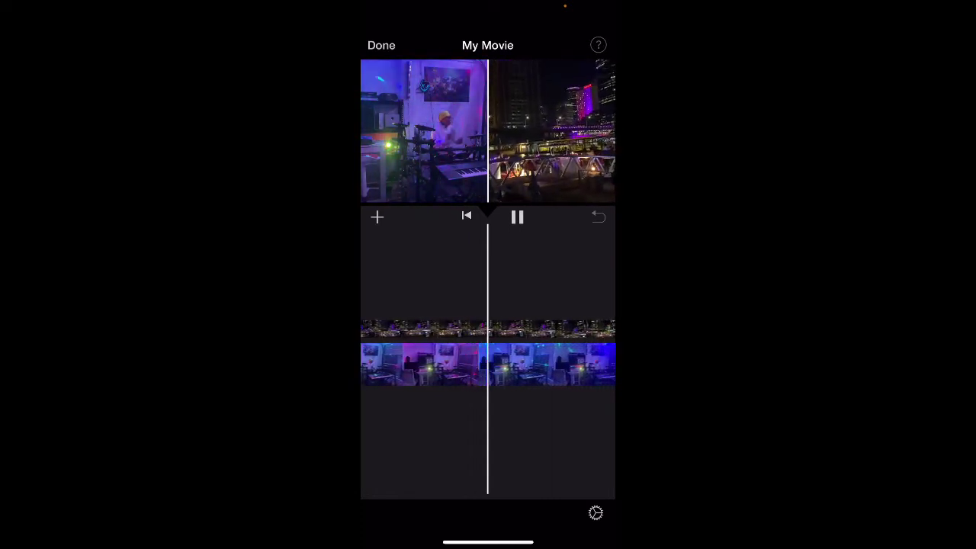
# Step: Change the city overlay from Split Screen to Picture in Picture and preview the inset
pyautogui.click(427, 329)
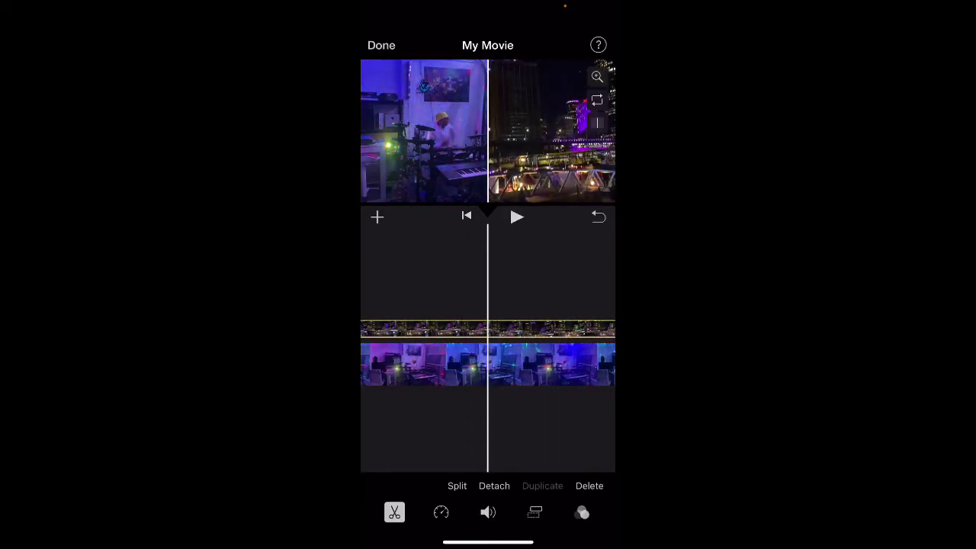
pyautogui.click(582, 513)
pyautogui.click(534, 512)
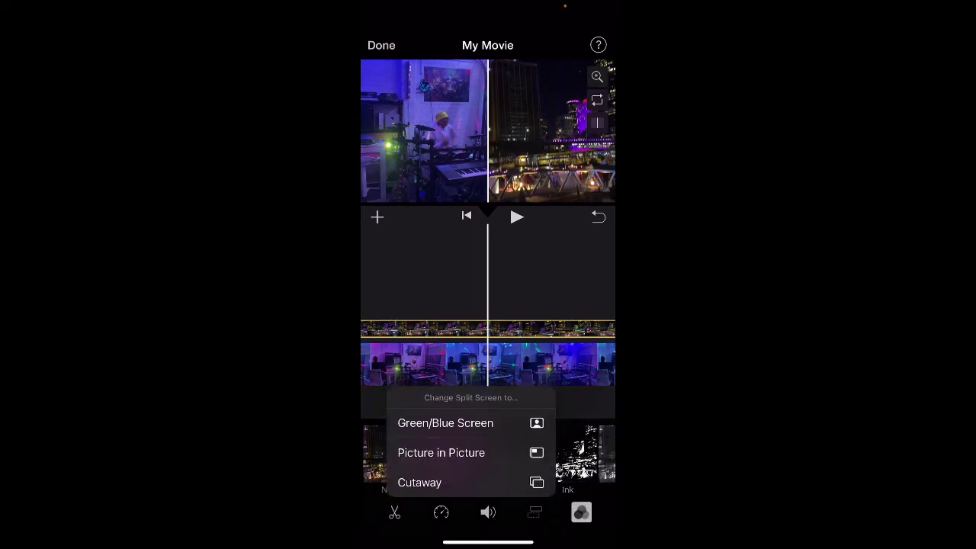
pyautogui.click(441, 452)
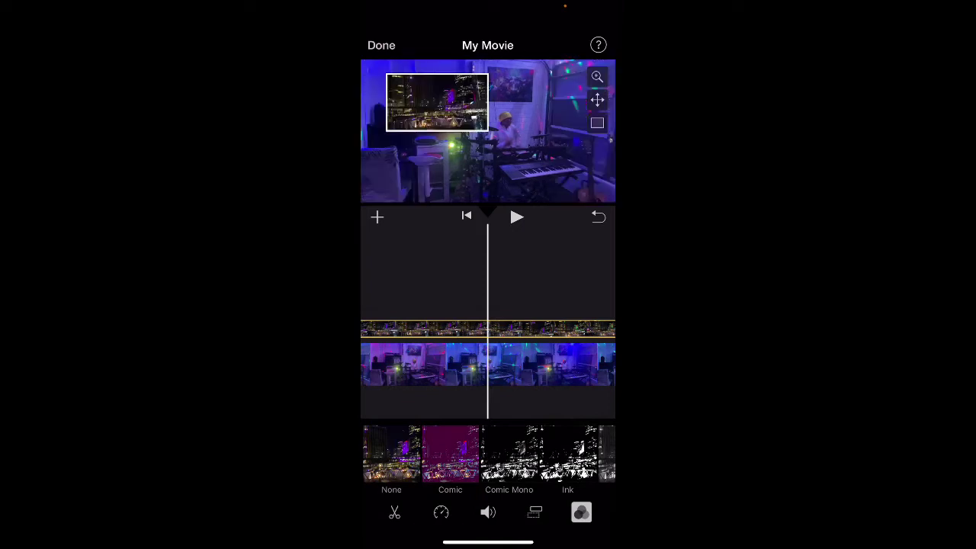
pyautogui.click(517, 217)
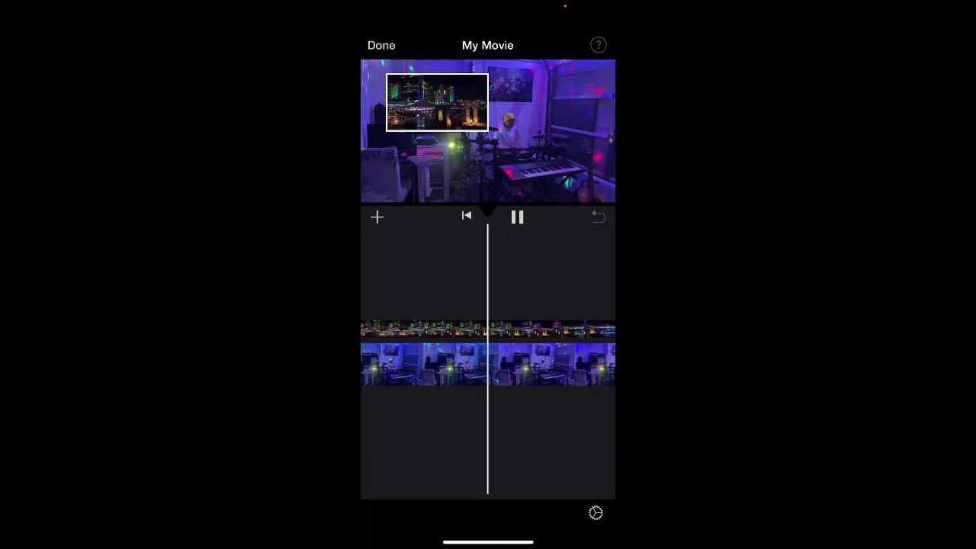
pyautogui.click(427, 329)
pyautogui.click(535, 512)
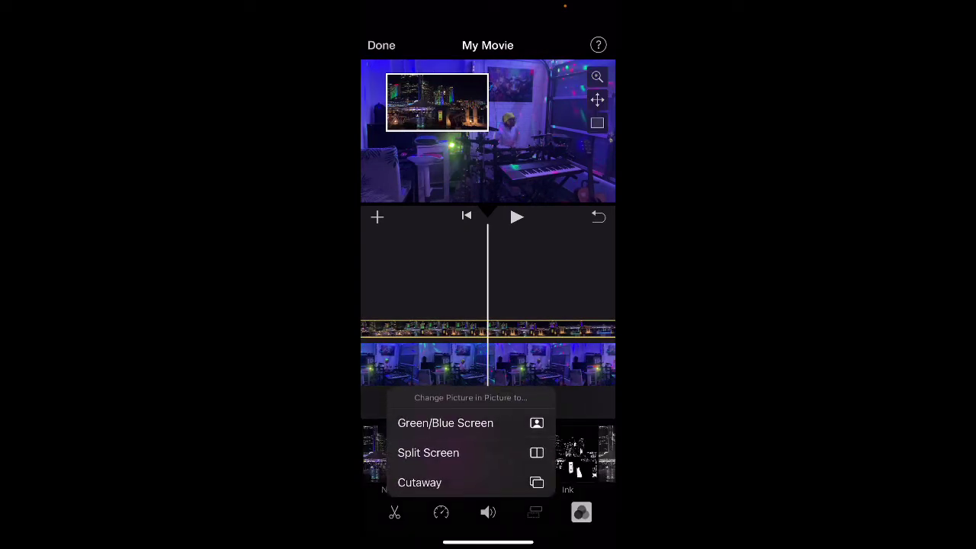
# Step: Switch the city overlay from Picture in Picture to Green/Blue Screen and play the result
pyautogui.click(445, 422)
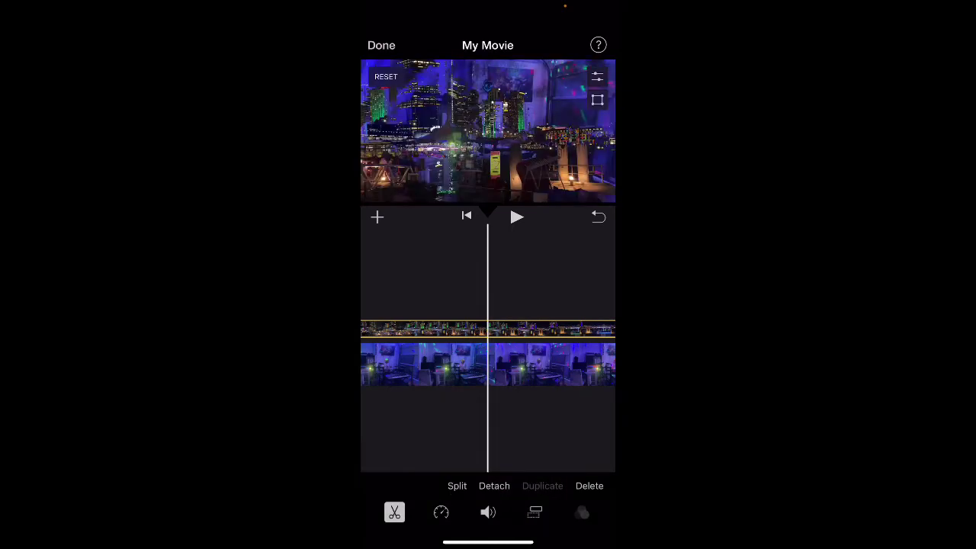
pyautogui.click(516, 217)
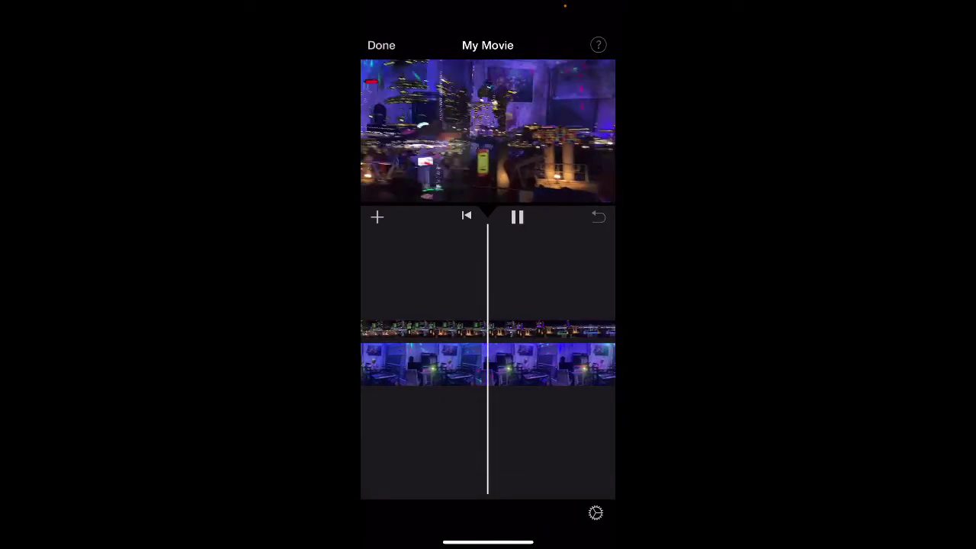